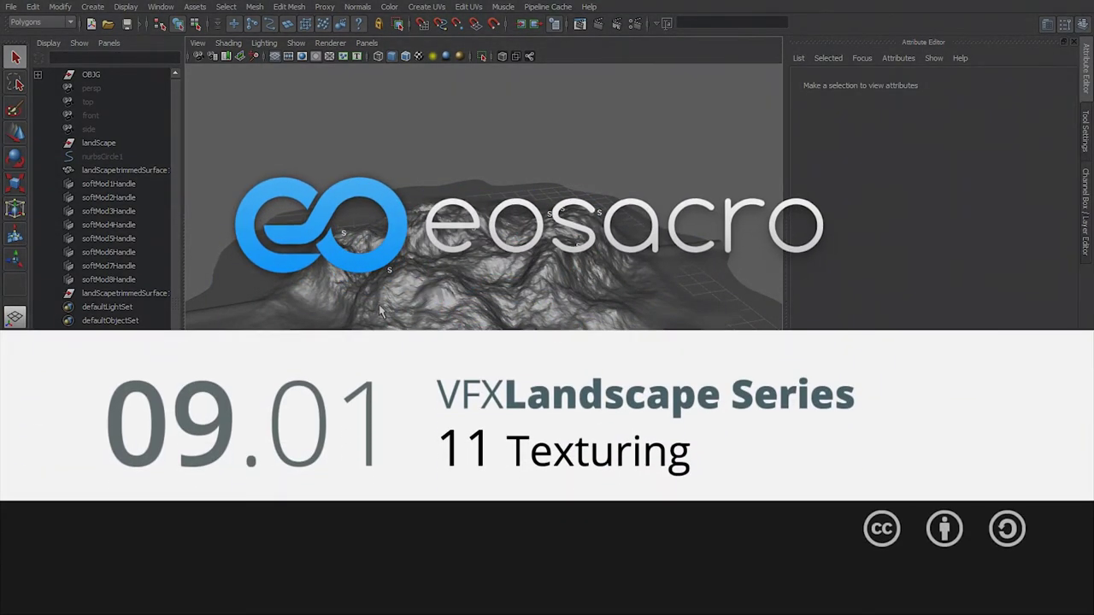
Open Hypershade, graph the landscape's displacement network, and load layeredTexture1 in the Attribute Editor
alt+drag(379, 305, 431, 323)
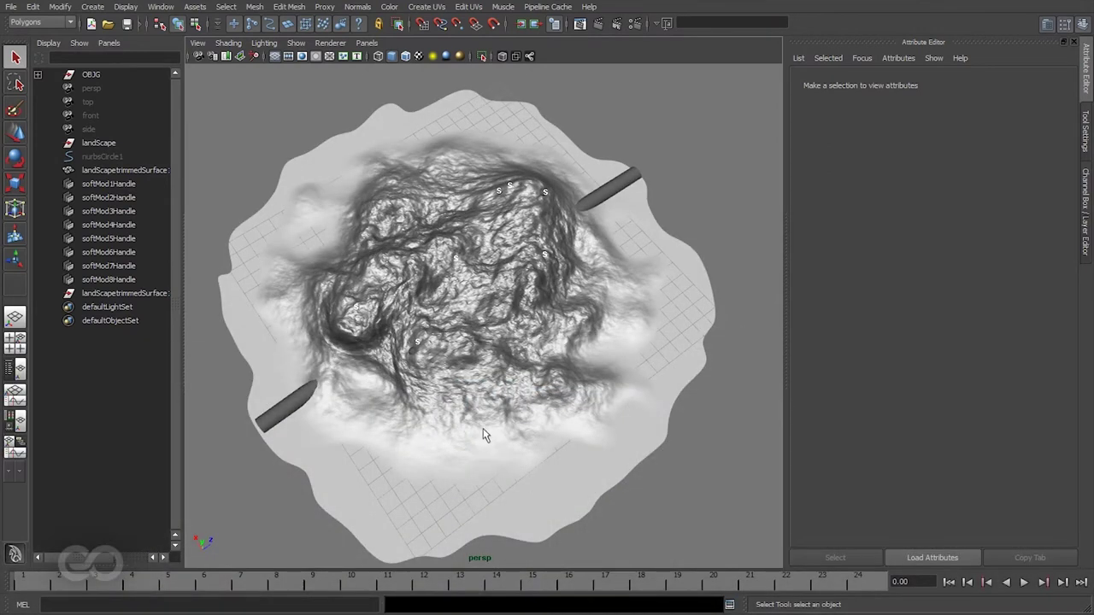
alt+drag(483, 436, 493, 379)
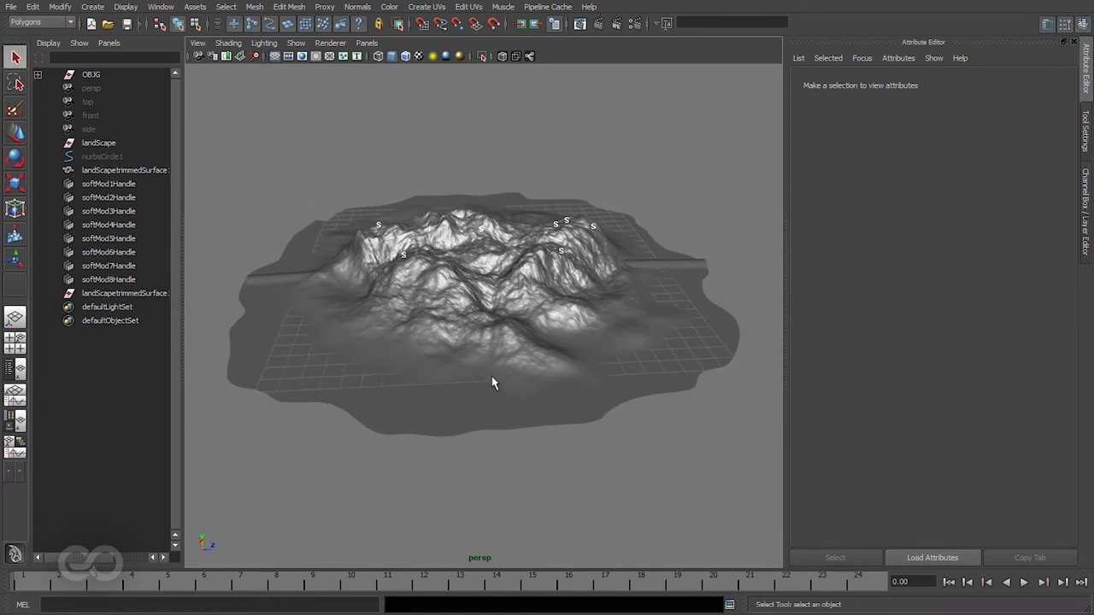
click(126, 6)
click(160, 6)
mouse_move(261, 52)
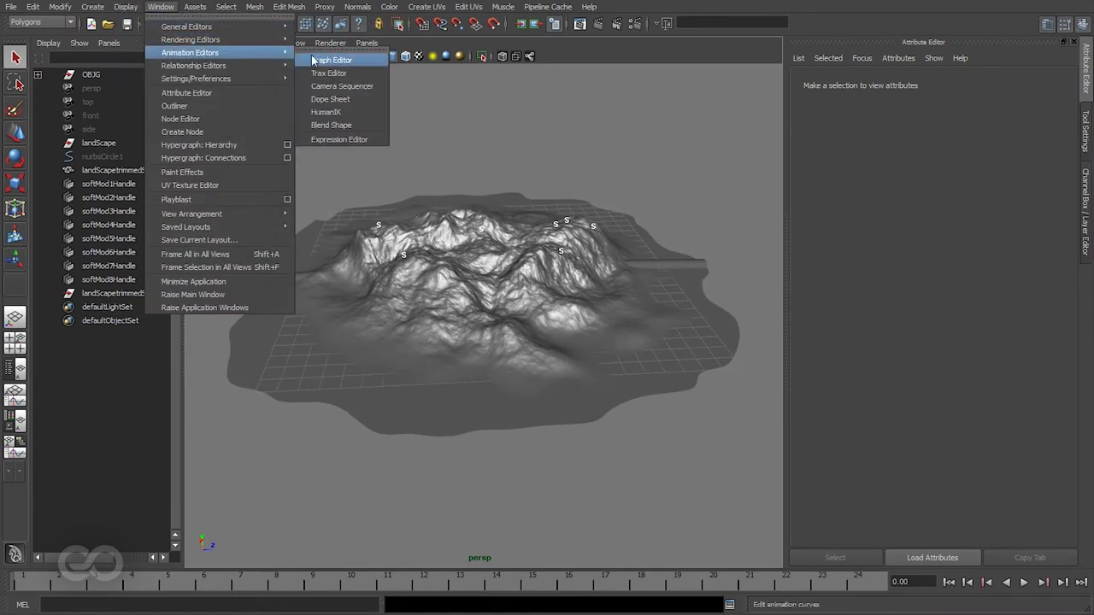
mouse_move(192, 40)
click(331, 71)
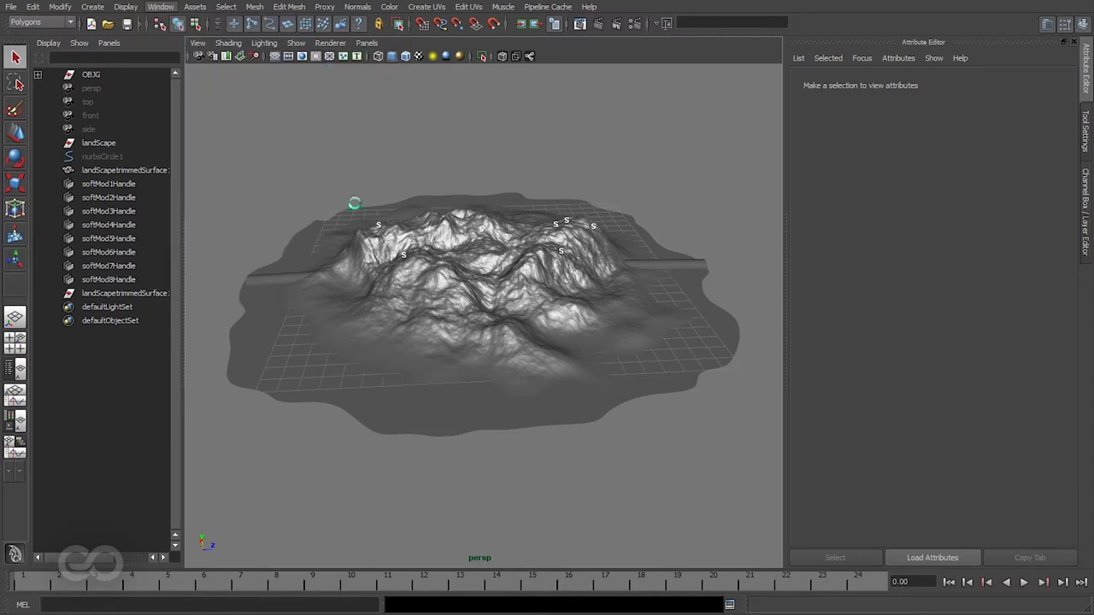
right_drag(81, 190, 49, 319)
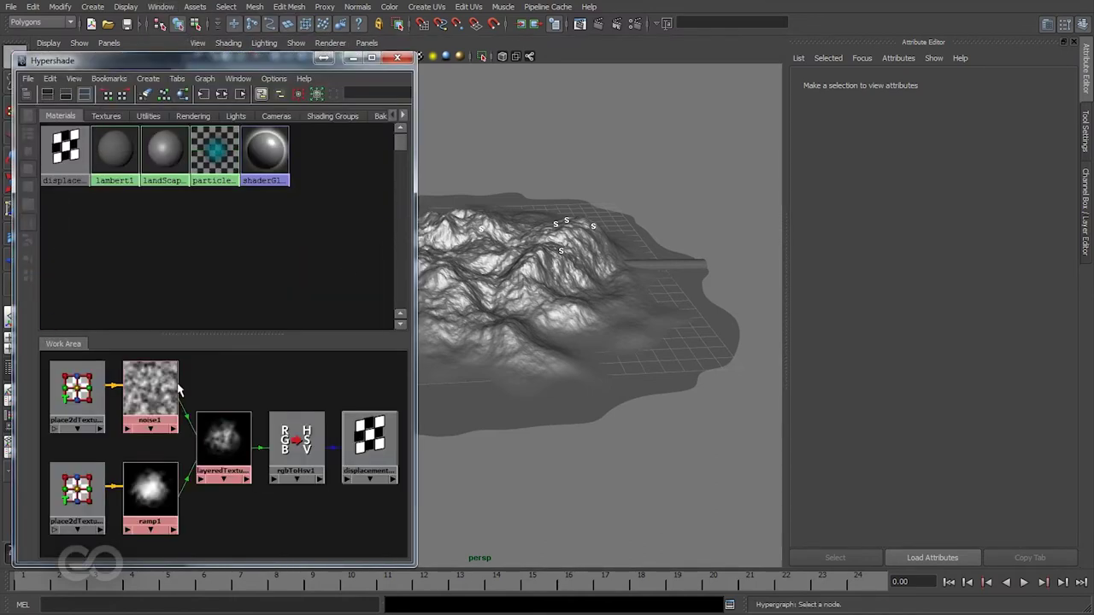
click(235, 439)
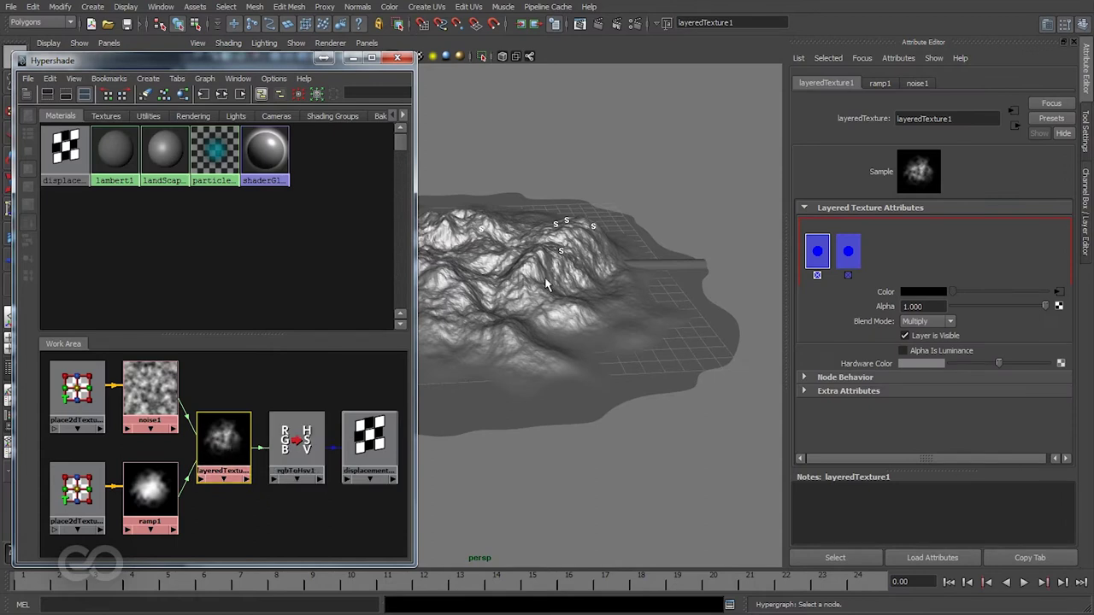
Orbit around the terrain to inspect the mountains from close, high and low angles
alt+drag(522, 282, 530, 345)
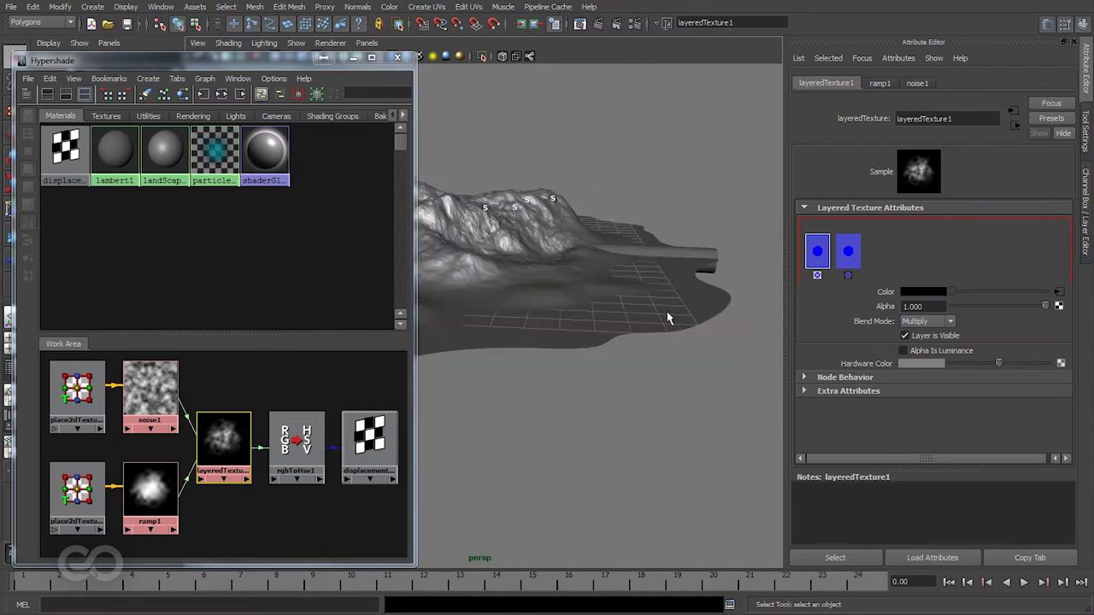
alt+drag(539, 298, 716, 373)
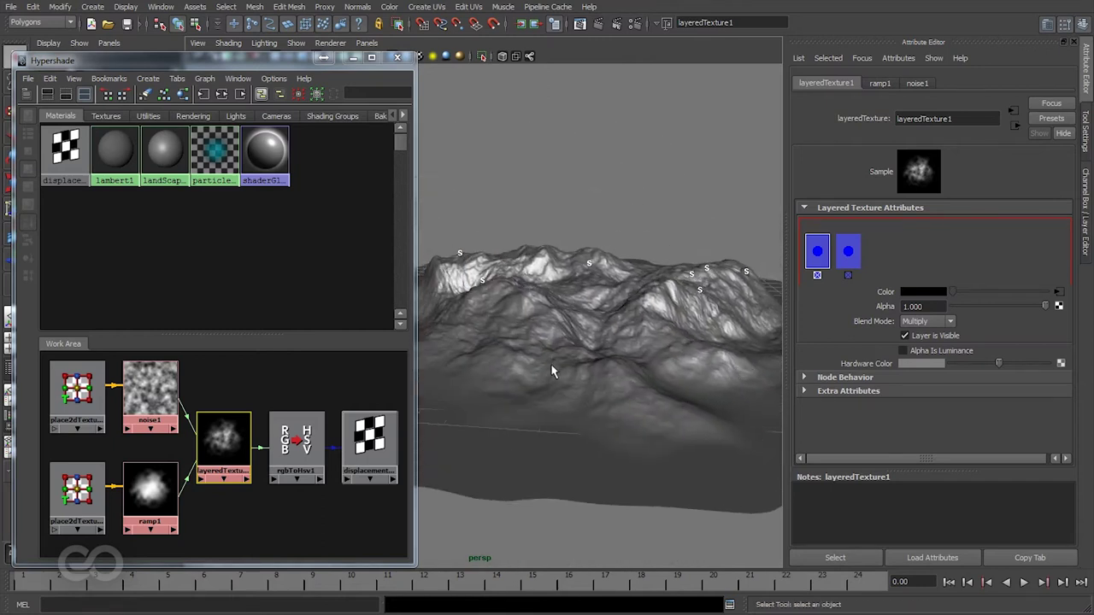
alt+drag(562, 237, 560, 370)
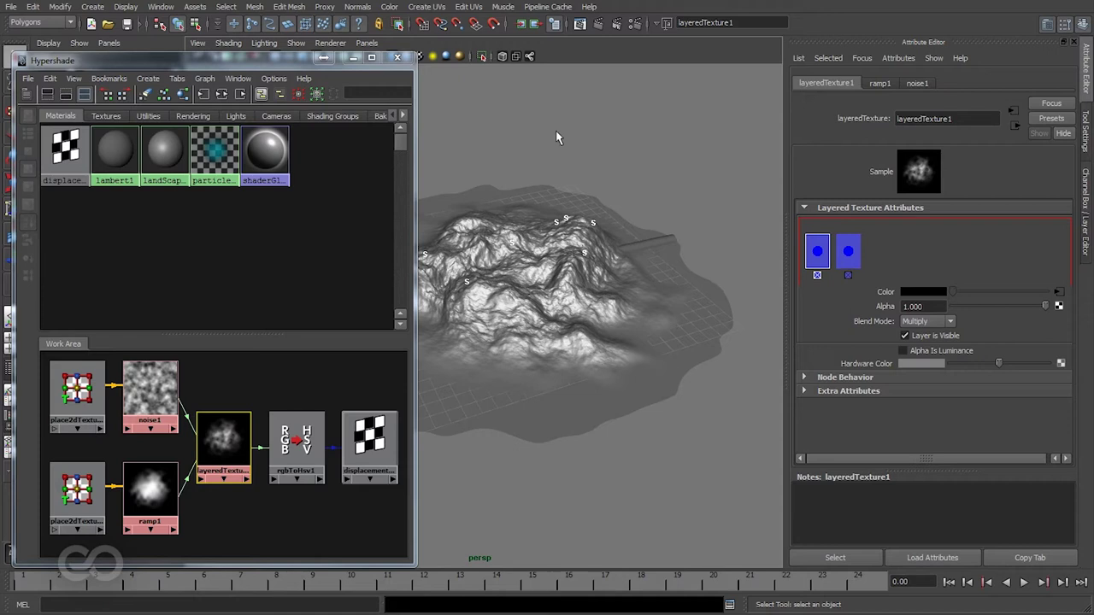
alt+drag(551, 304, 555, 339)
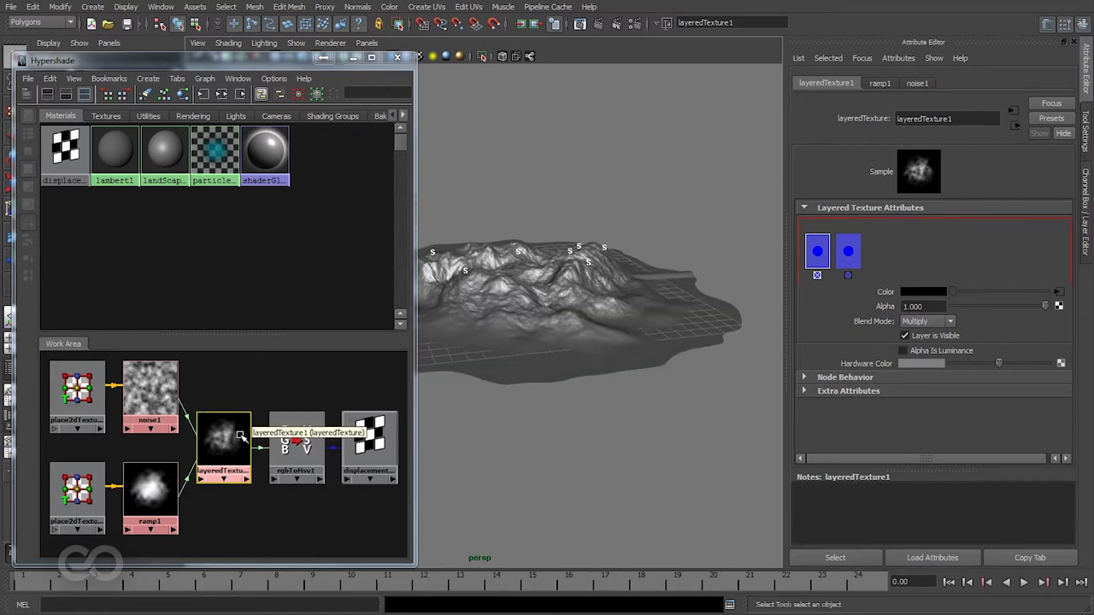
alt+drag(521, 302, 505, 321)
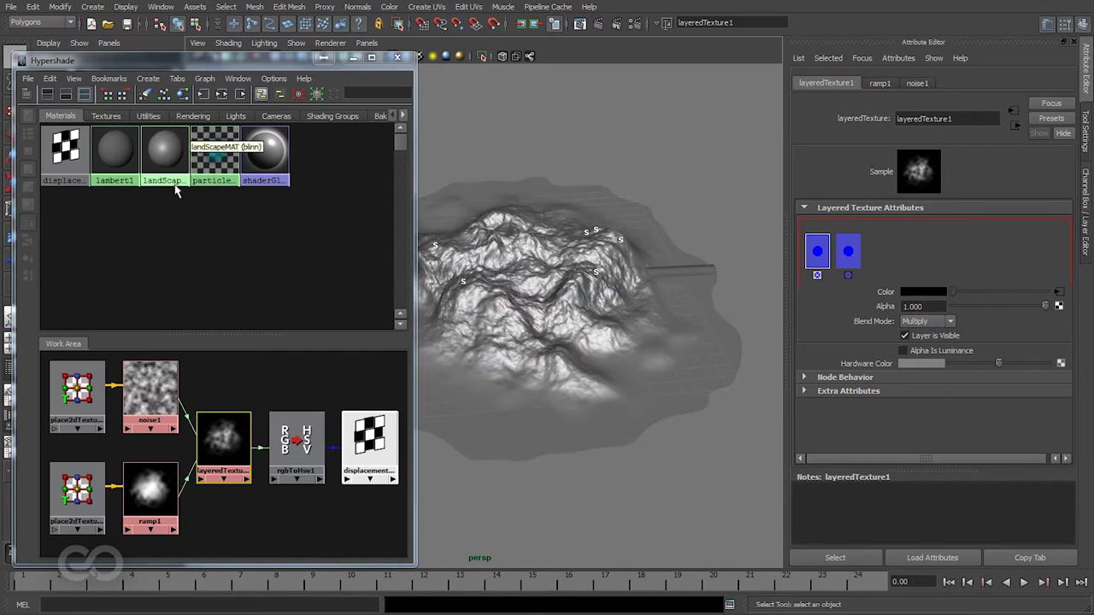
click(87, 8)
Graph landScapeMAT's input and output connections in the Node Editor, then close Hypershade
mouse_move(161, 6)
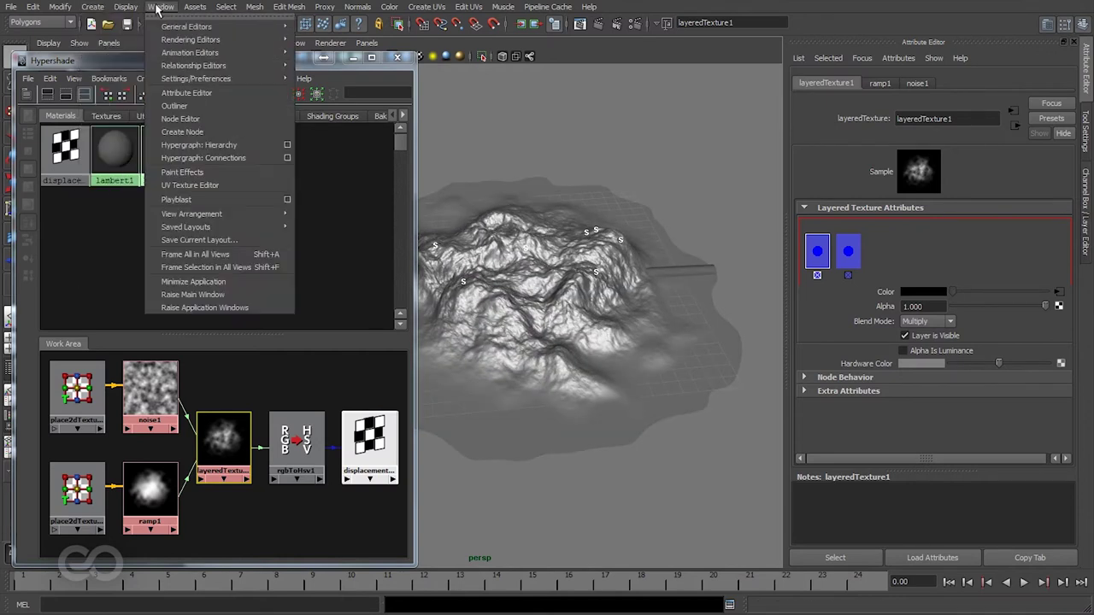
click(180, 111)
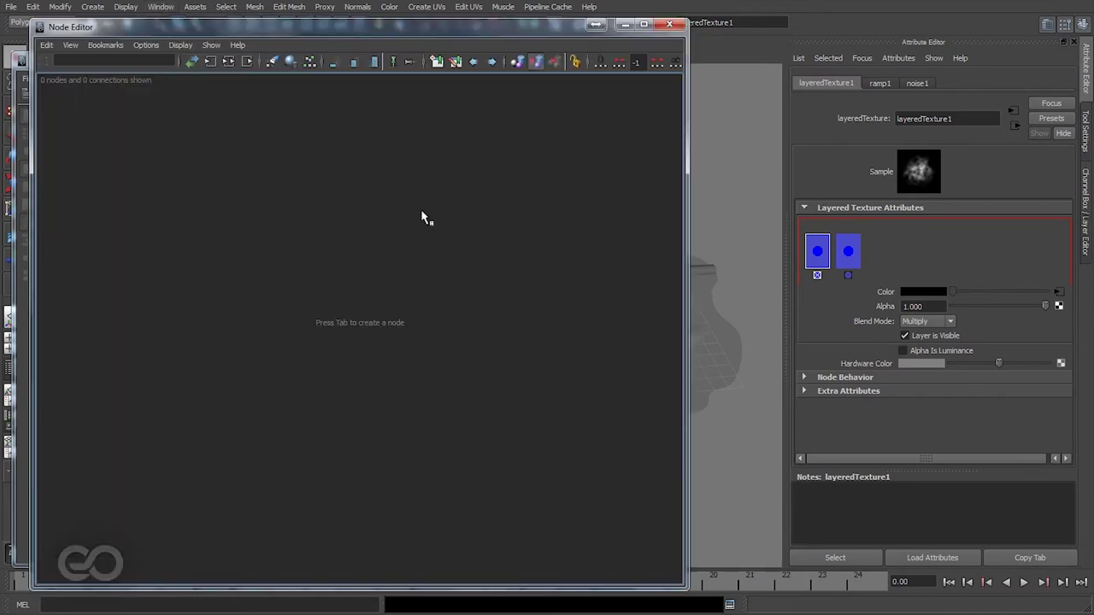
drag(303, 24, 683, 38)
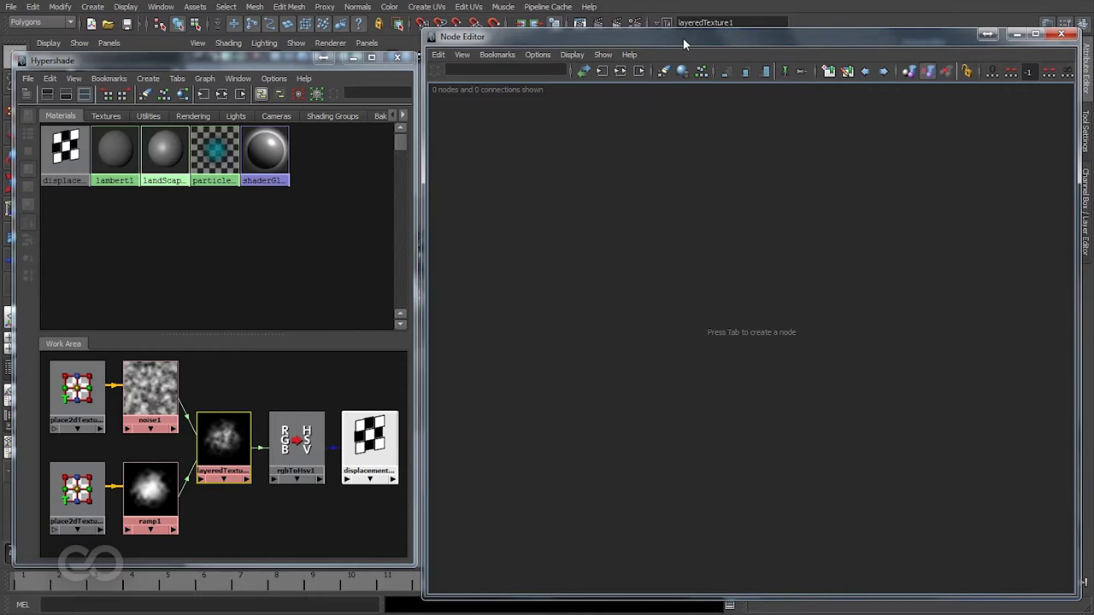
click(81, 175)
click(165, 172)
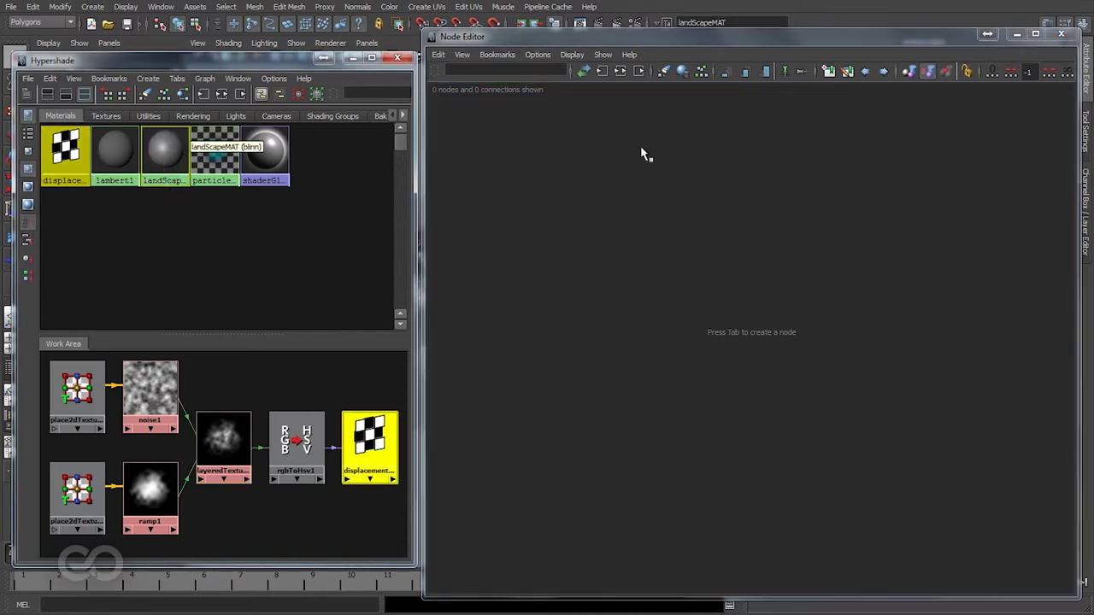
click(602, 72)
click(353, 58)
drag(419, 76, 31, 76)
Arrange the eight network nodes and bring up displacementShader1's attributes (Displacement 0, Scale 1)
drag(112, 314, 804, 294)
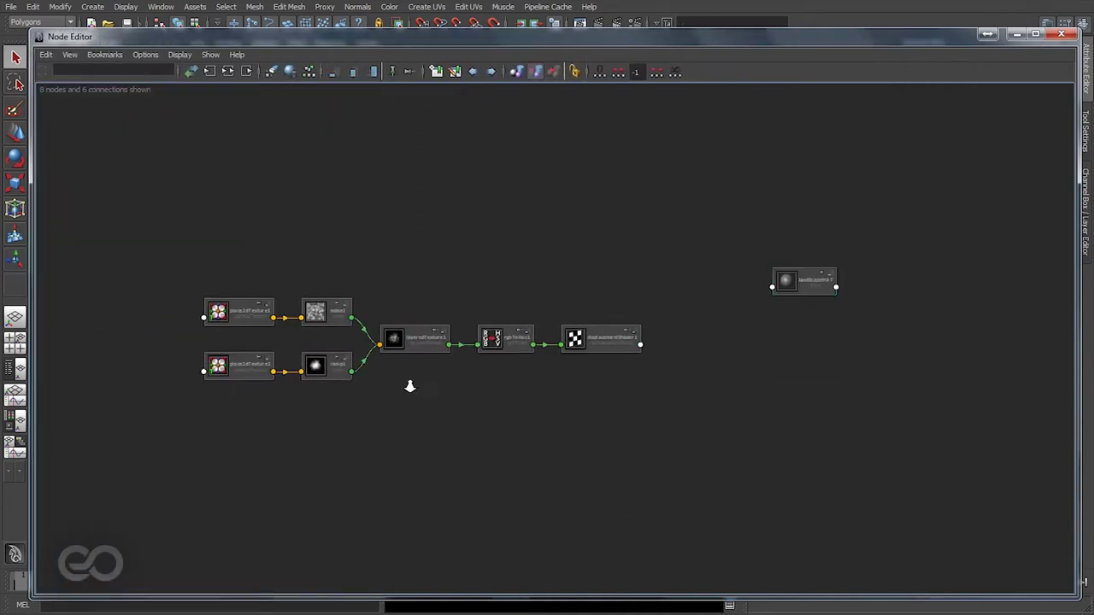
scroll(547, 401, up, 2)
alt+middle_drag(501, 417, 644, 340)
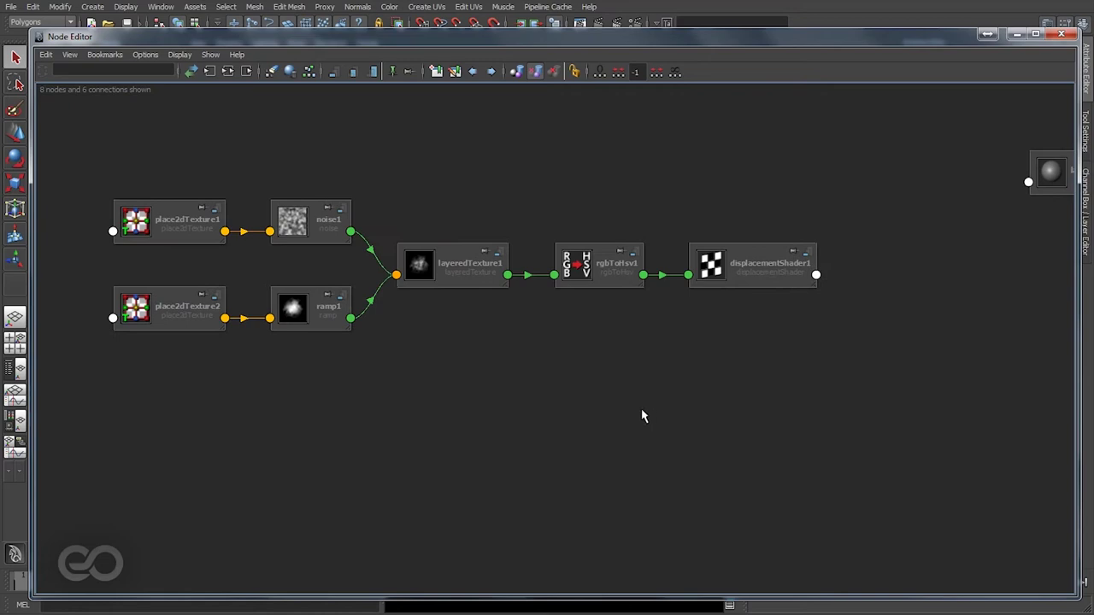
click(446, 270)
click(322, 327)
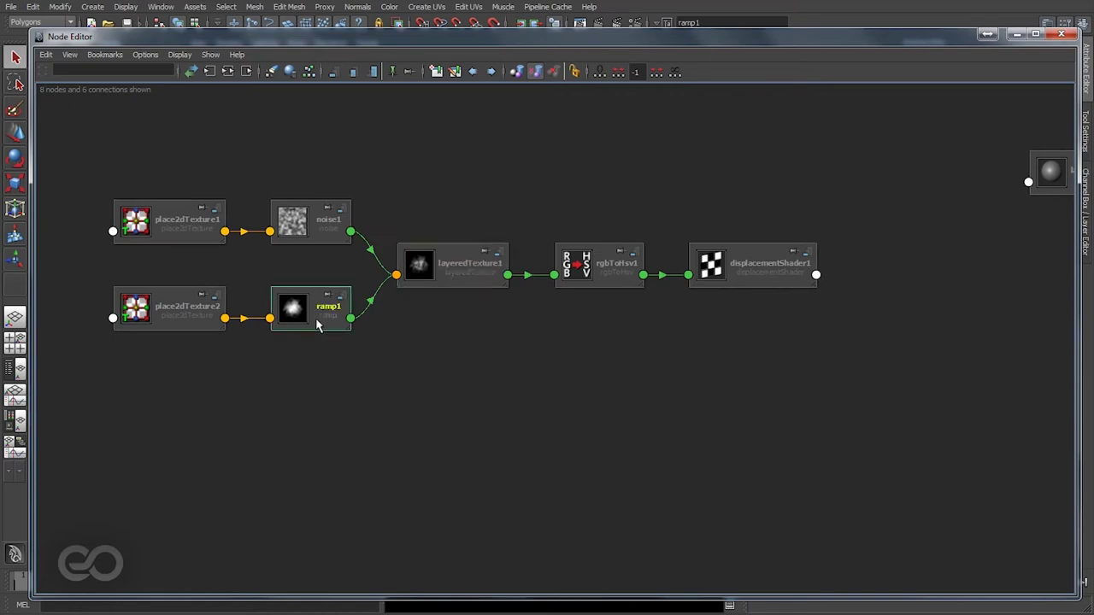
click(321, 238)
drag(83, 165, 542, 396)
alt+middle_drag(598, 336, 416, 345)
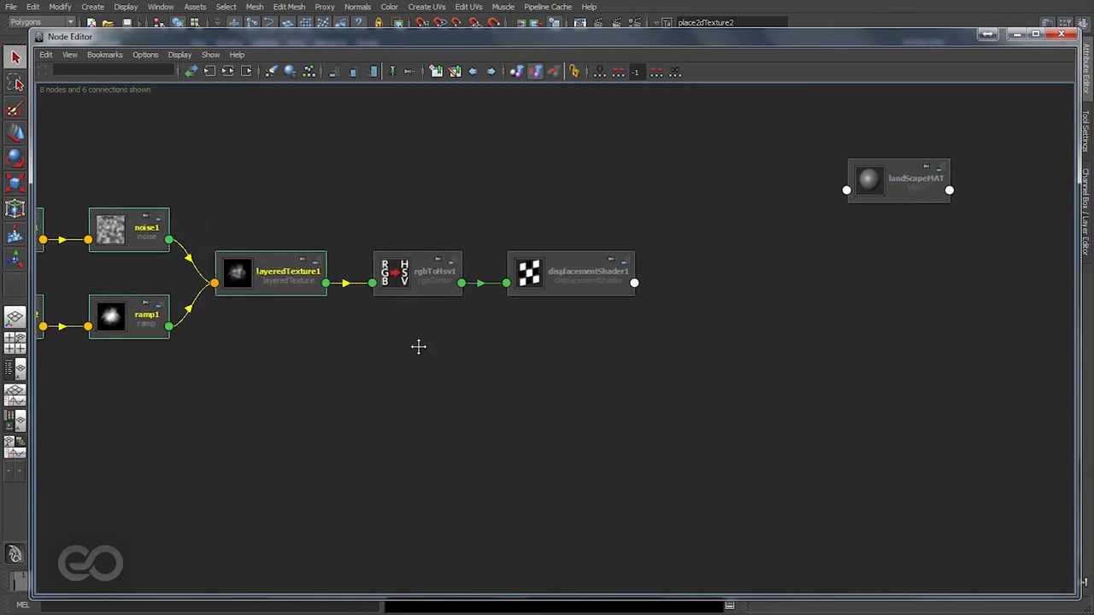
click(415, 345)
drag(356, 220, 464, 340)
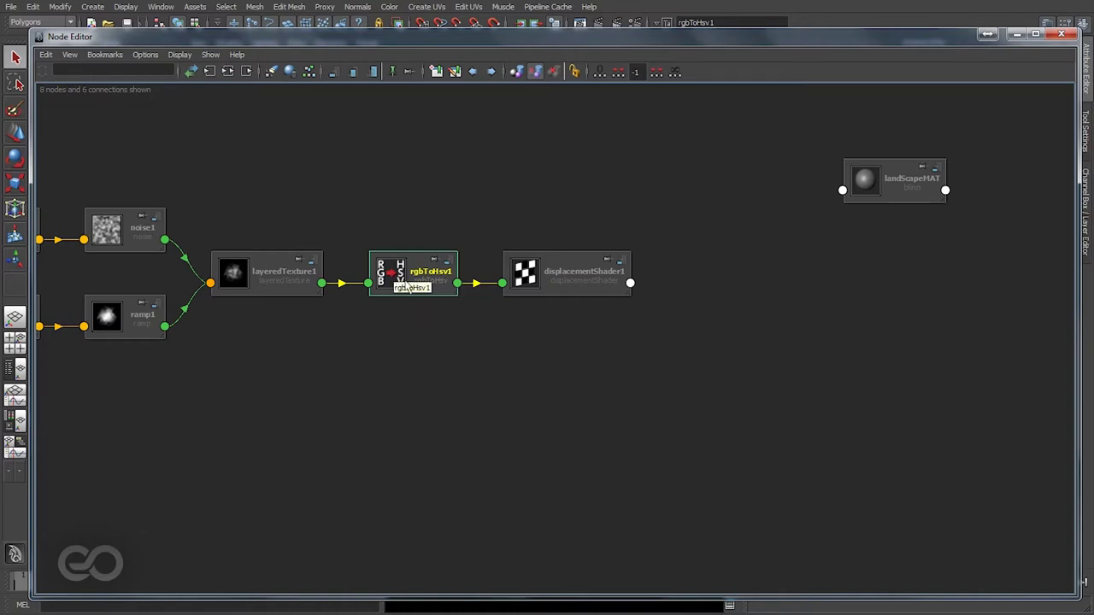
drag(569, 265, 579, 264)
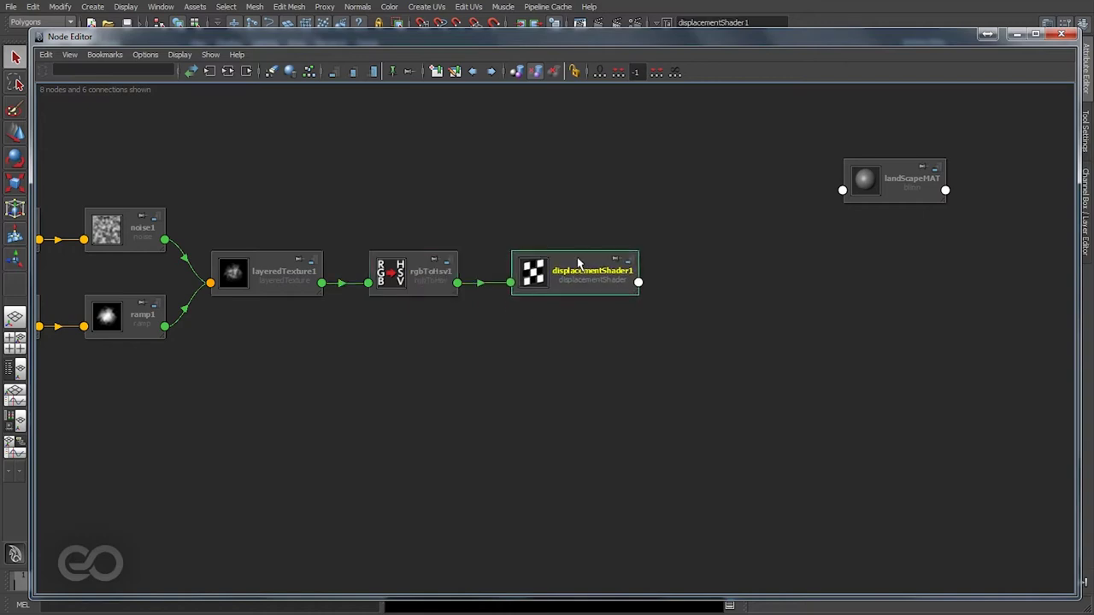
drag(337, 36, 241, 75)
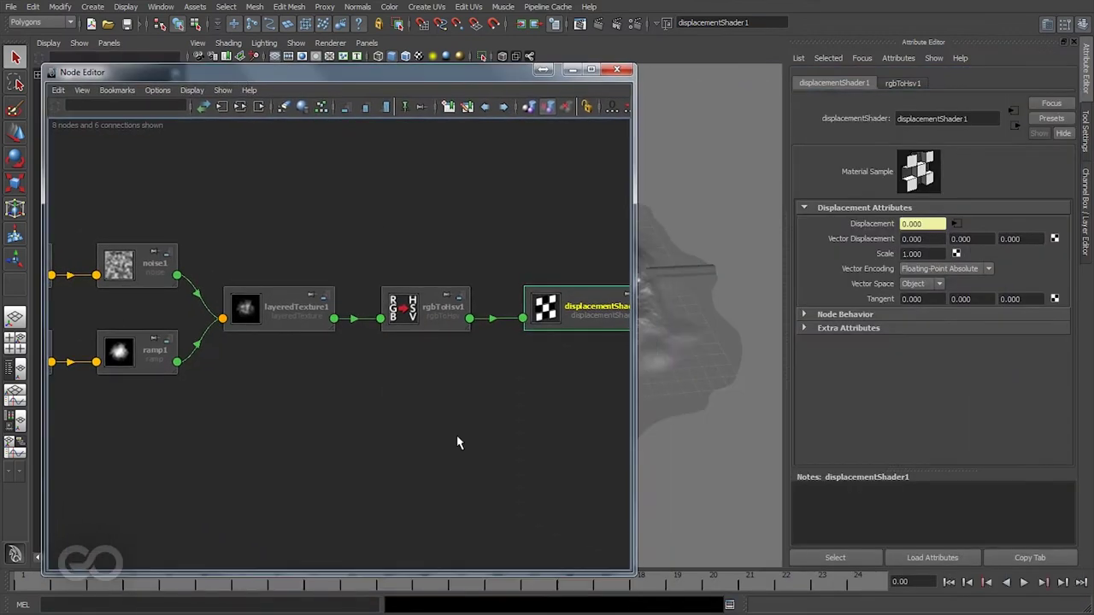
Move landScapeMAT below the network and expand it and layeredTexture1 to show their ports
scroll(478, 428, down, 2)
alt+middle_drag(459, 406, 288, 391)
click(119, 313)
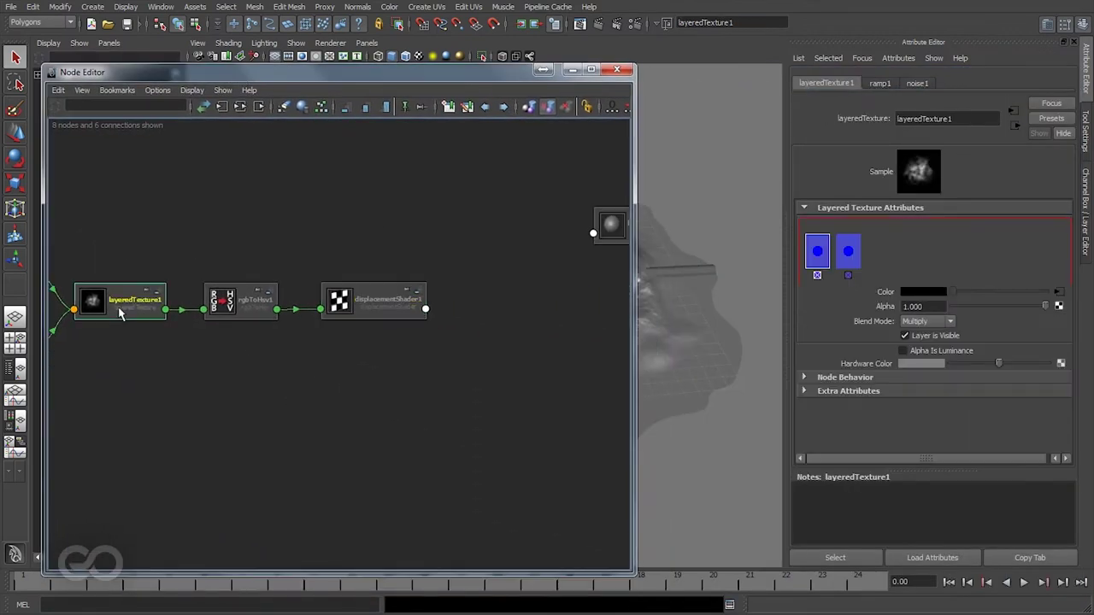
drag(624, 216, 241, 367)
click(327, 475)
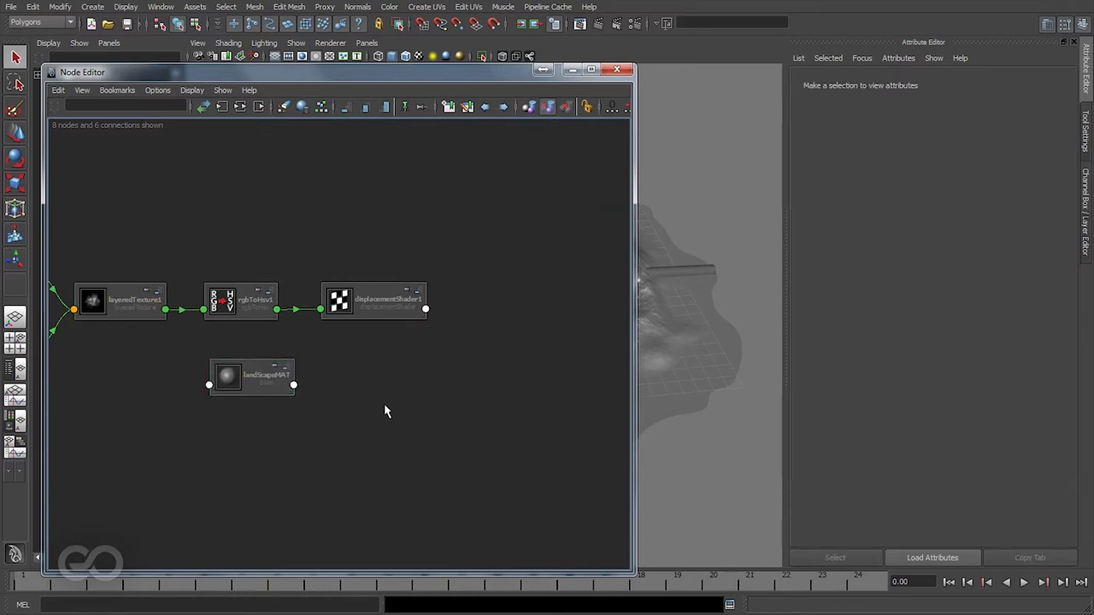
click(251, 377)
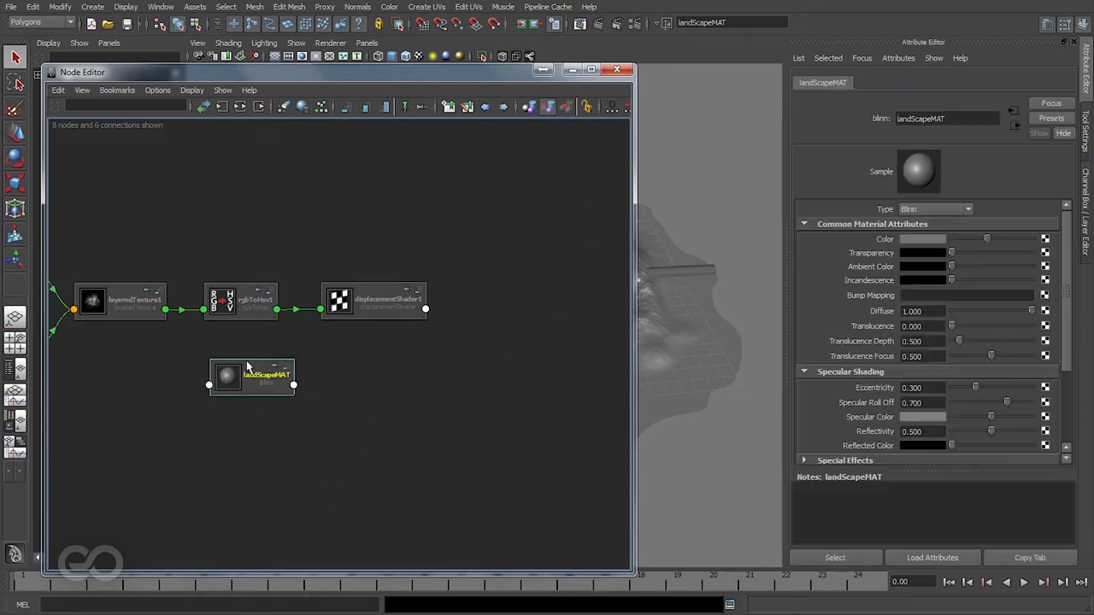
click(385, 106)
click(411, 433)
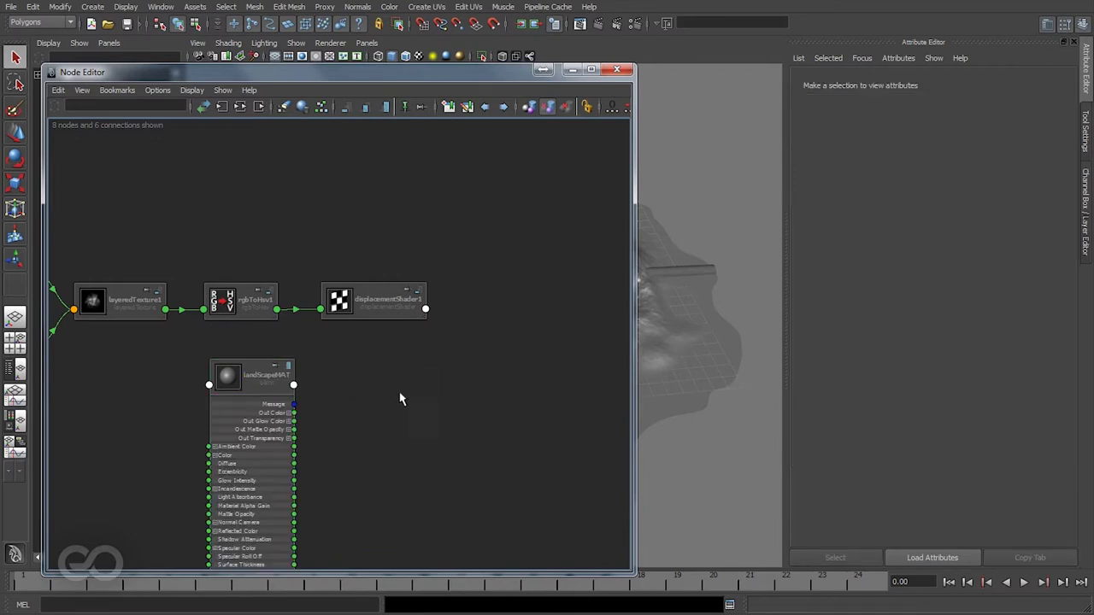
alt+middle_drag(388, 413, 383, 305)
click(208, 196)
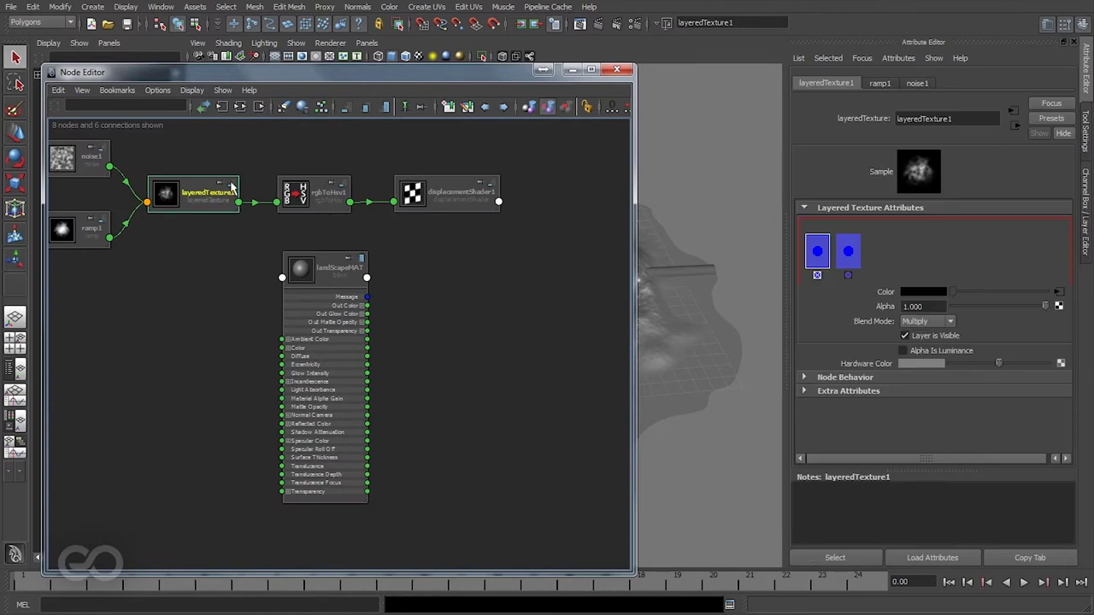
key(3)
click(208, 363)
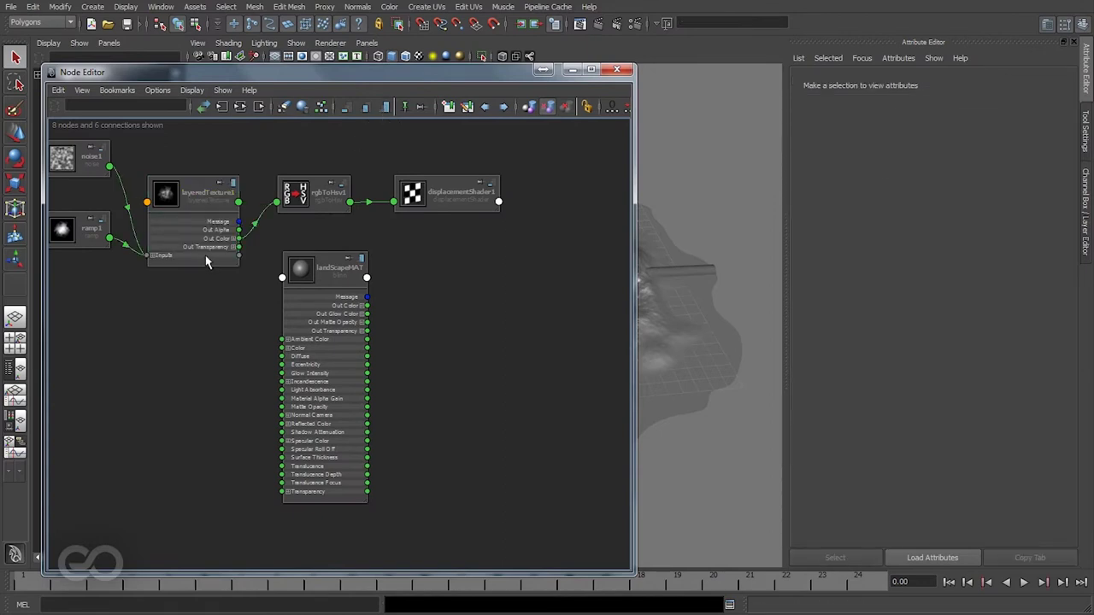
Wire layeredTexture1's Out Color into landScapeMAT's Color input
scroll(291, 282, up, 5)
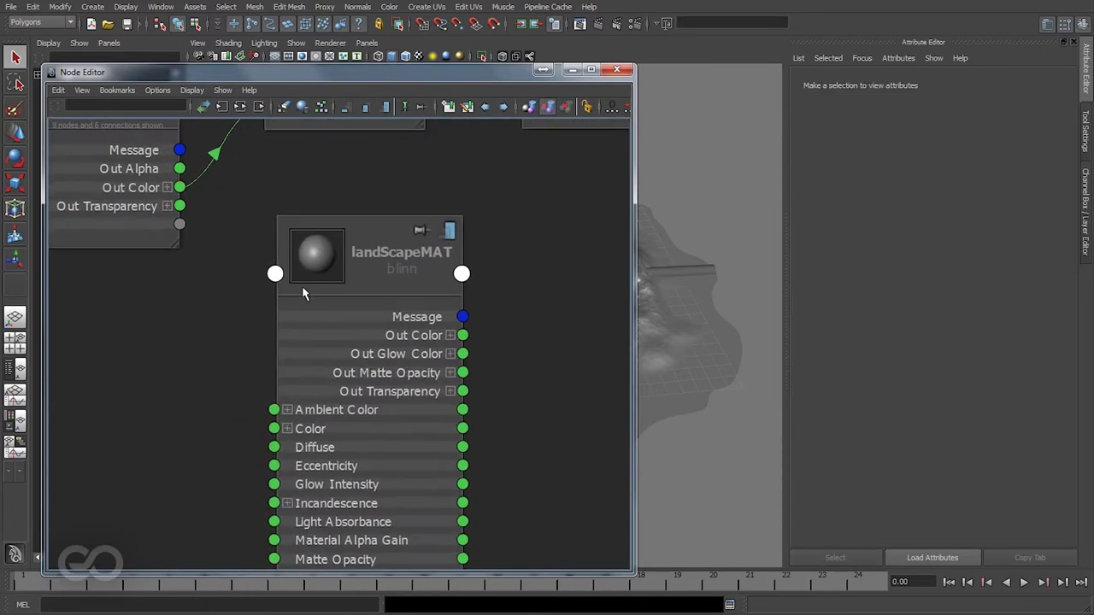
alt+middle_drag(306, 291, 359, 391)
click(277, 214)
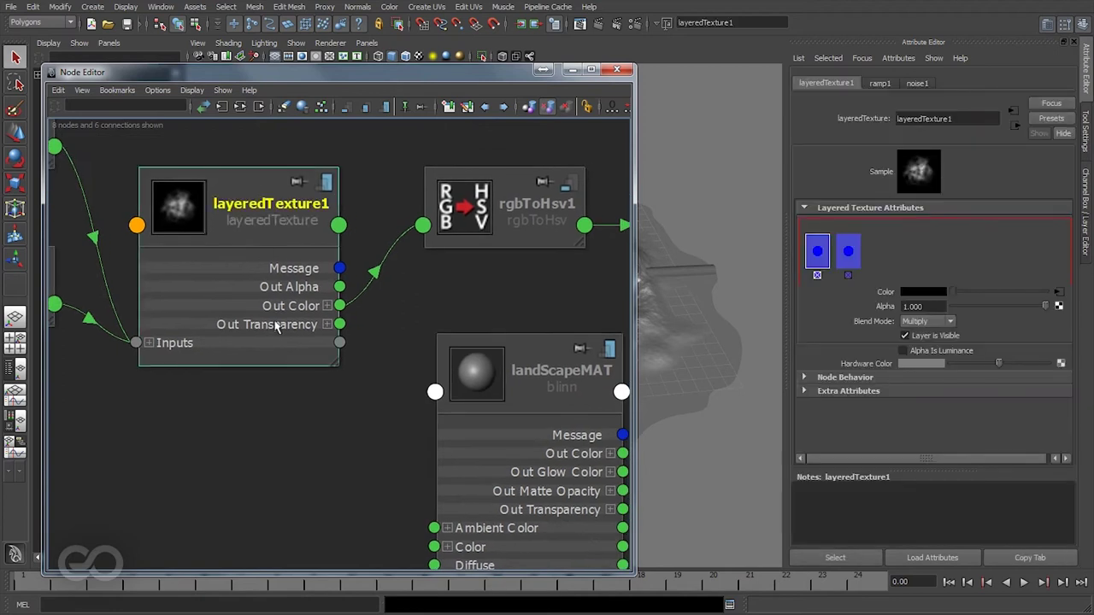
click(484, 554)
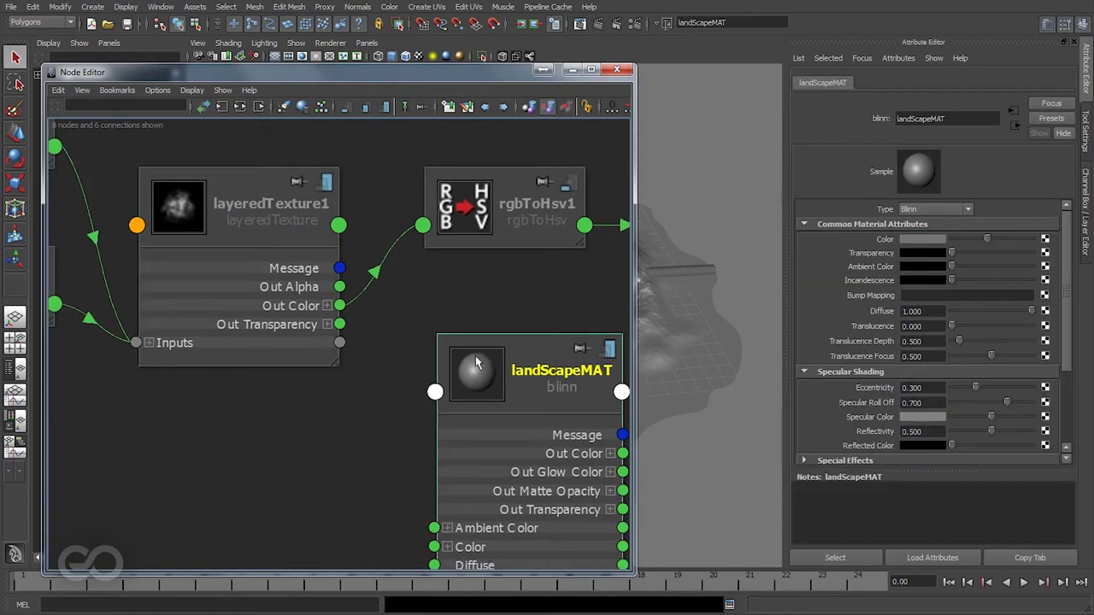
drag(491, 348, 476, 283)
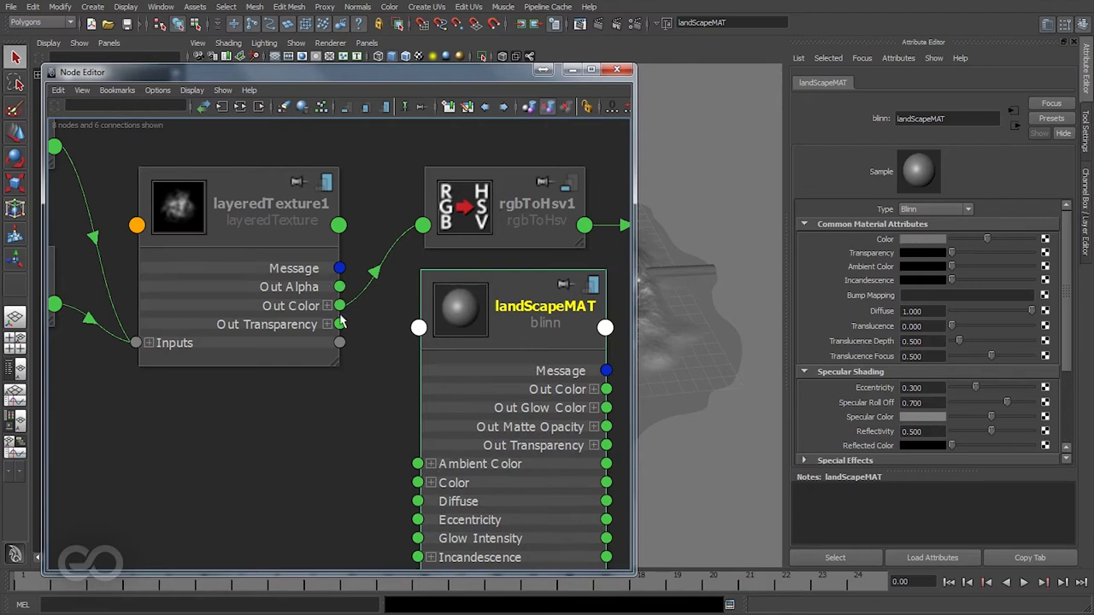
drag(338, 308, 417, 483)
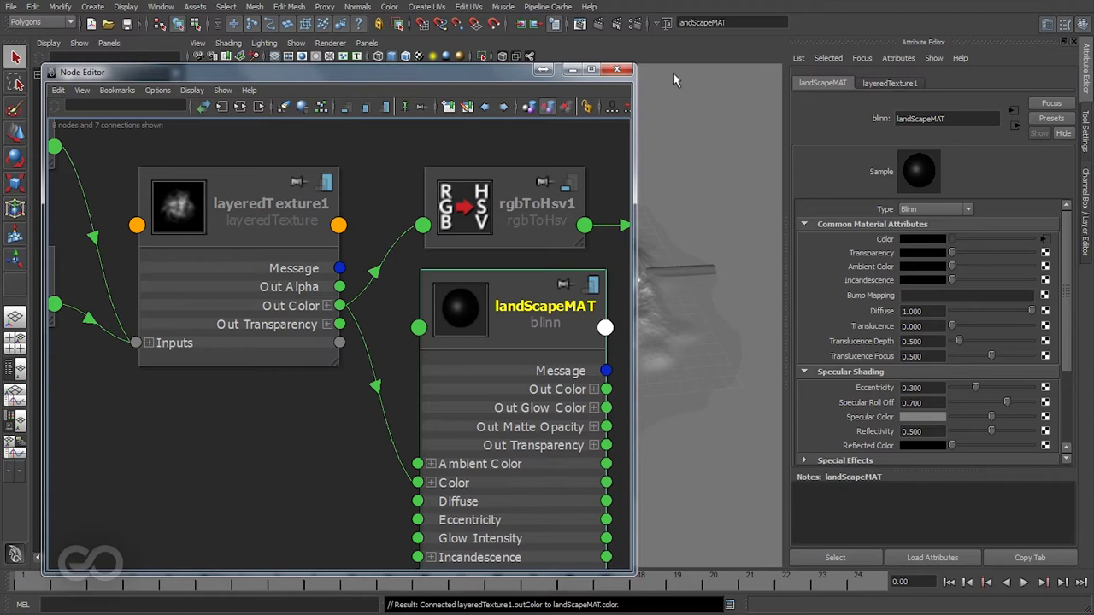
Turn on Use All Lights and High Quality Rendering to view the layered colour on the terrain
click(573, 69)
alt+drag(548, 171, 454, 137)
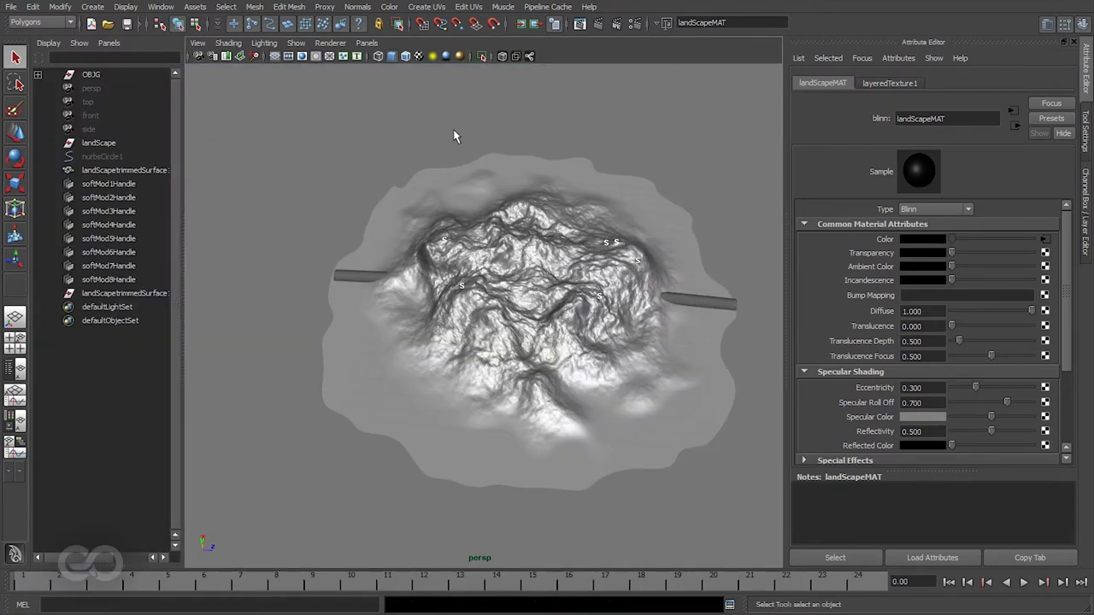
click(418, 56)
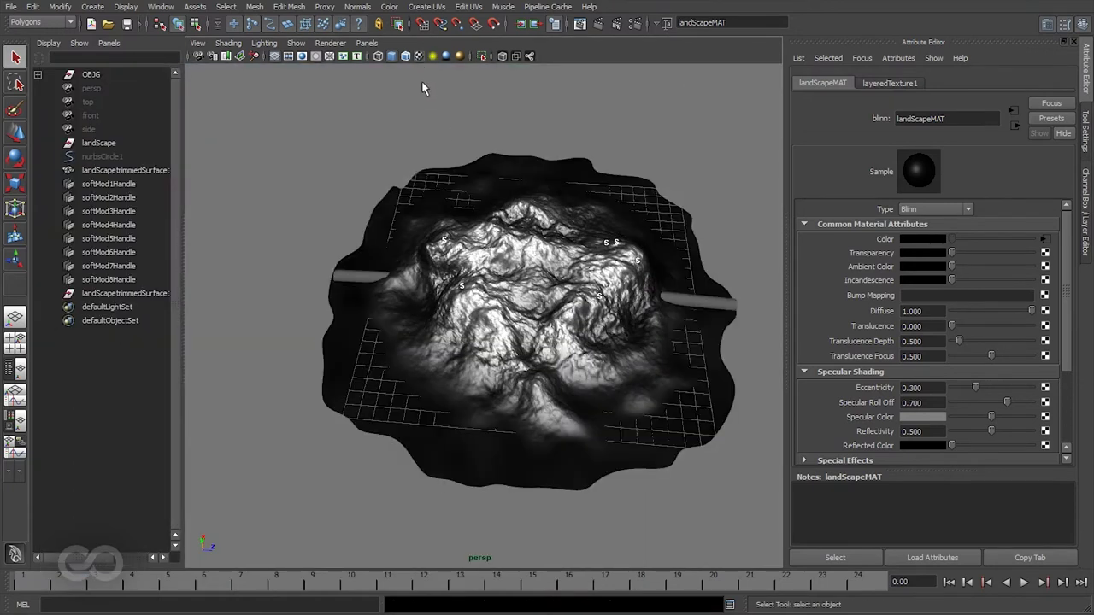
click(462, 56)
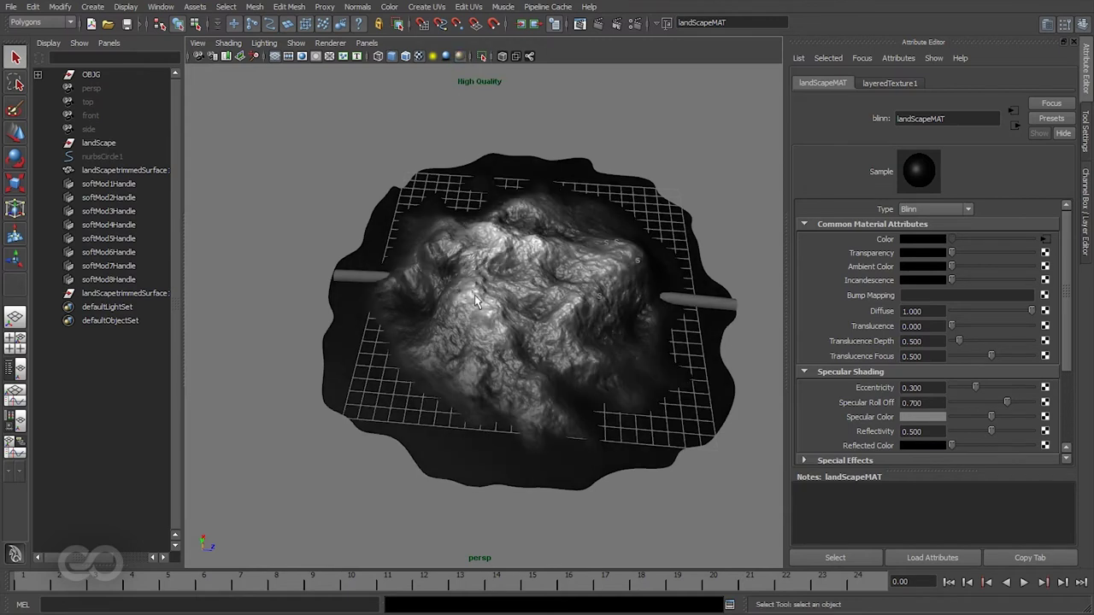
alt+drag(441, 309, 436, 351)
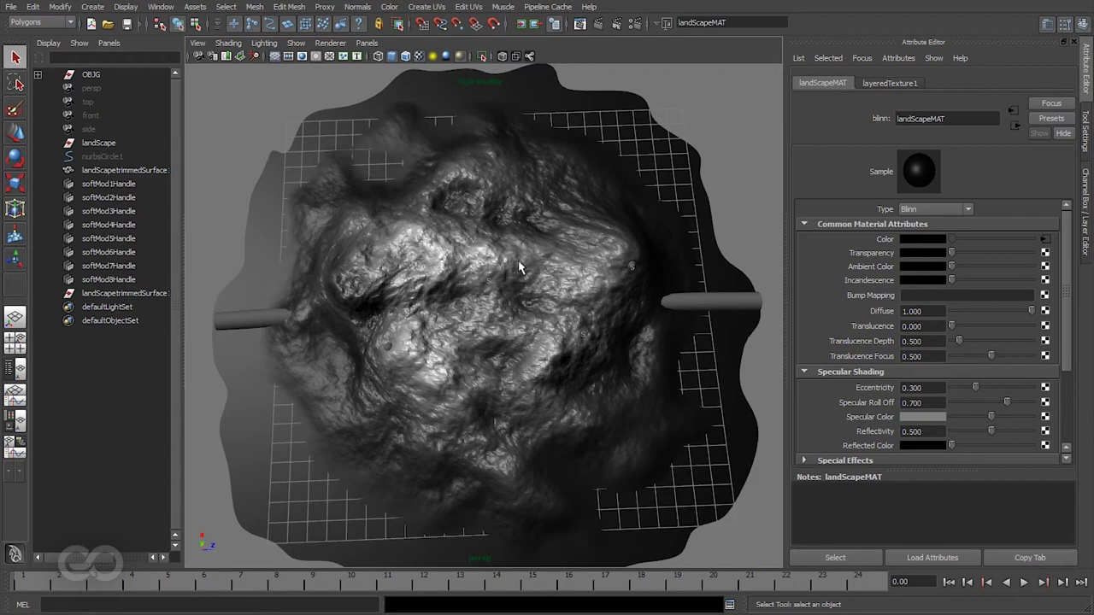
alt+drag(572, 372, 571, 304)
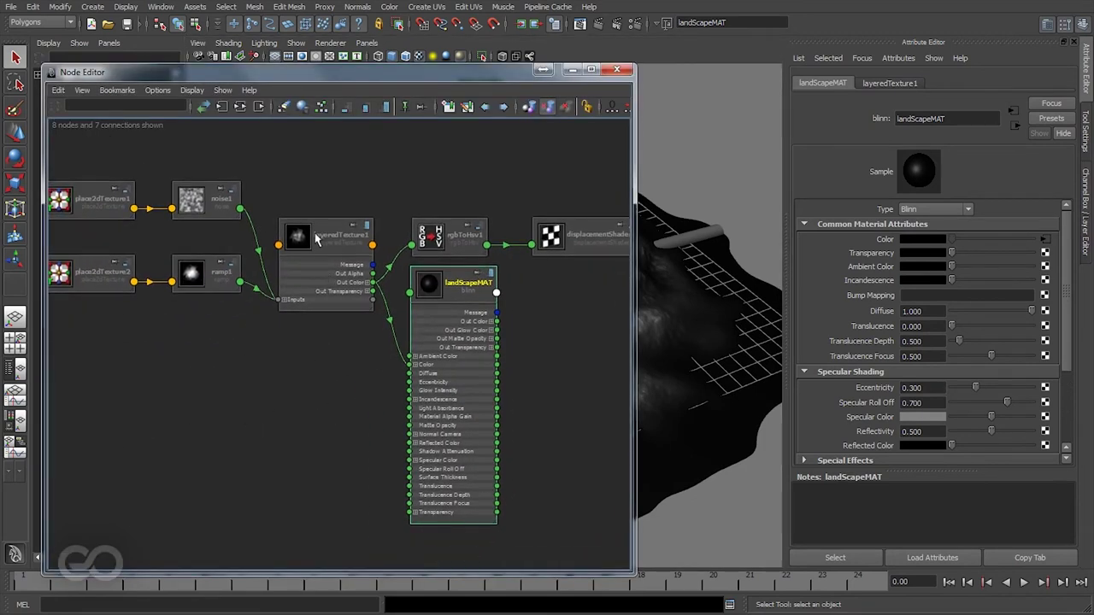
Drag landScapeMAT down and to the right in the Node Editor, then deselect it
click(330, 225)
drag(457, 282, 545, 323)
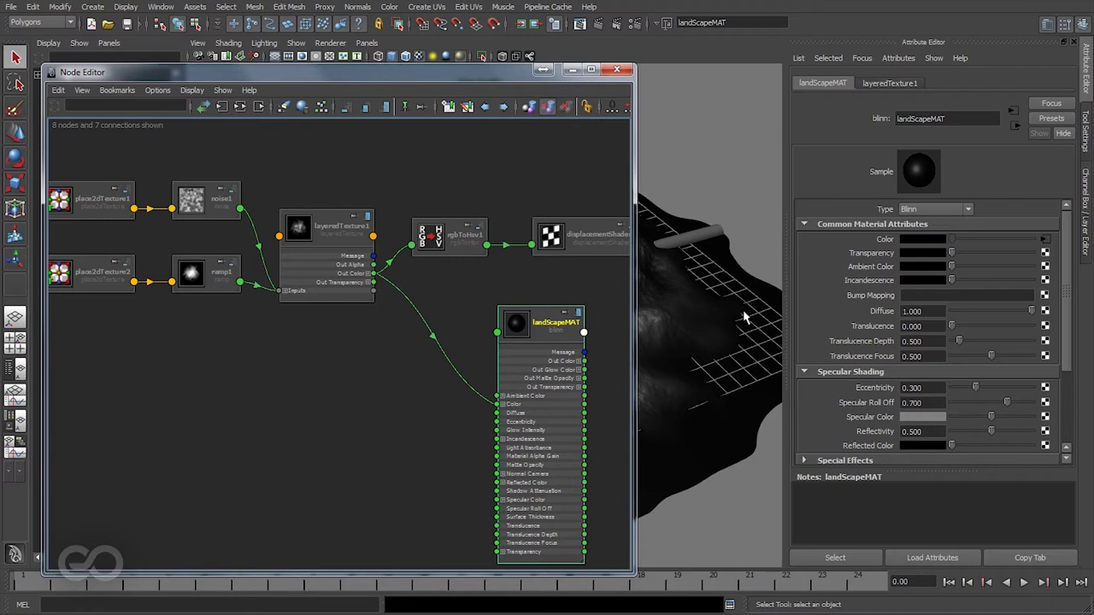
drag(513, 72, 203, 90)
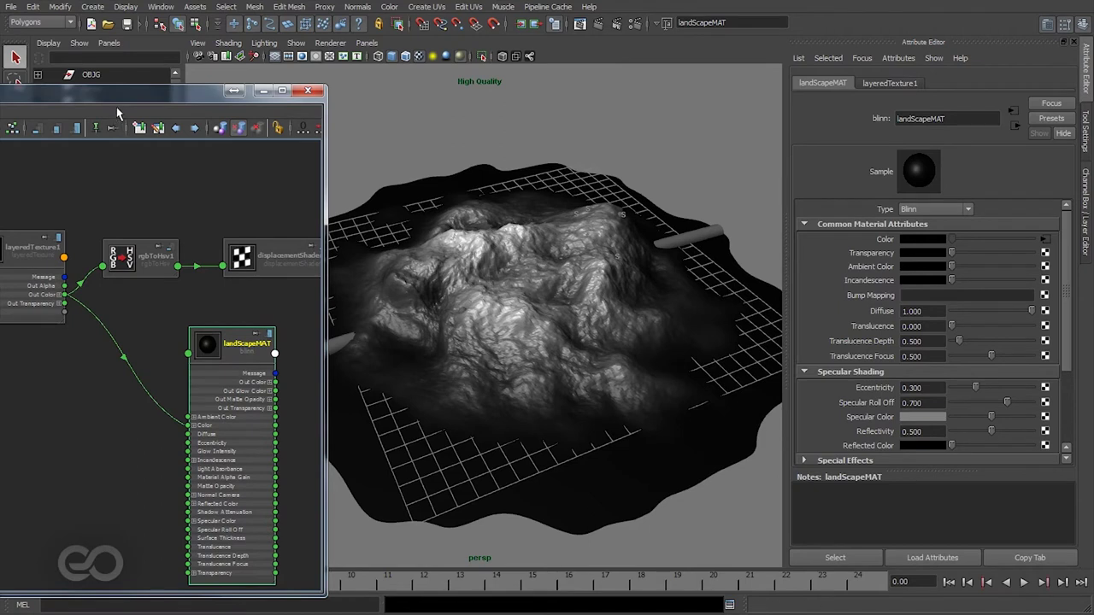
drag(118, 109, 441, 61)
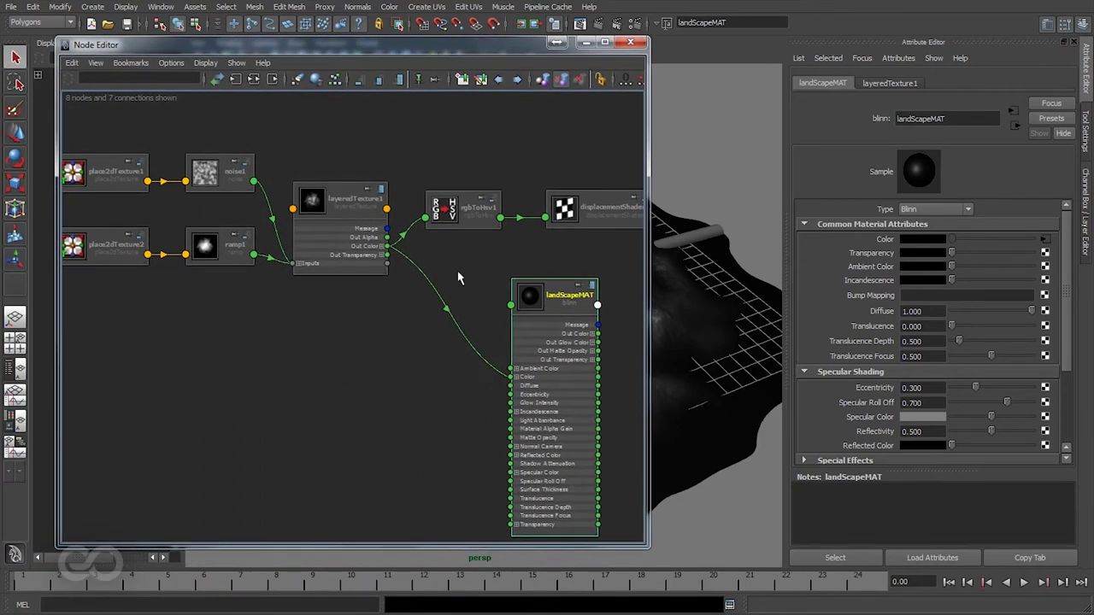
drag(453, 293, 434, 334)
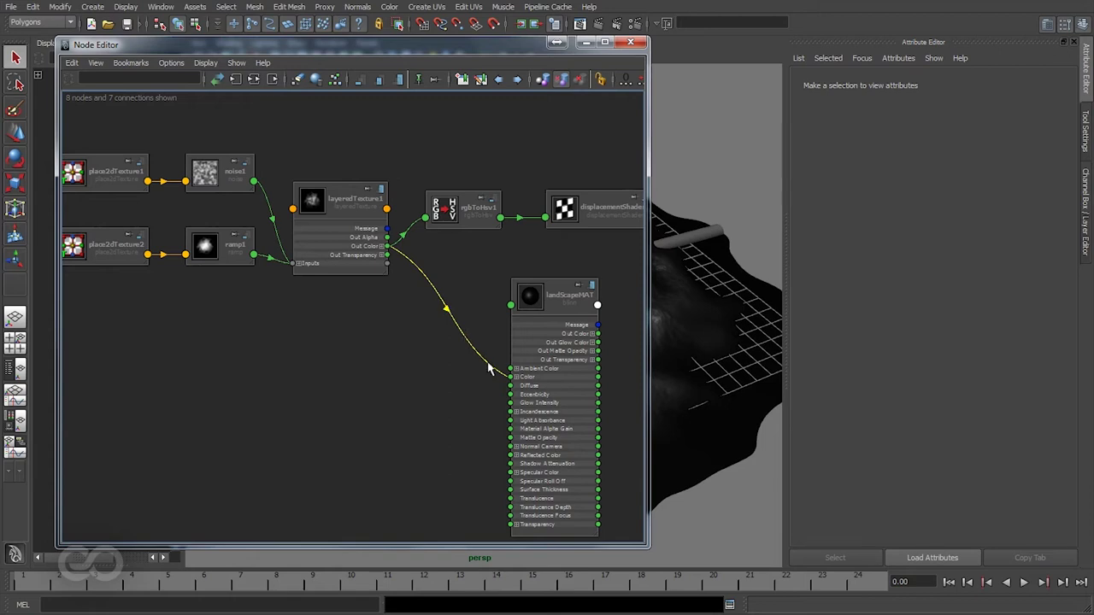
drag(564, 299, 618, 294)
click(481, 396)
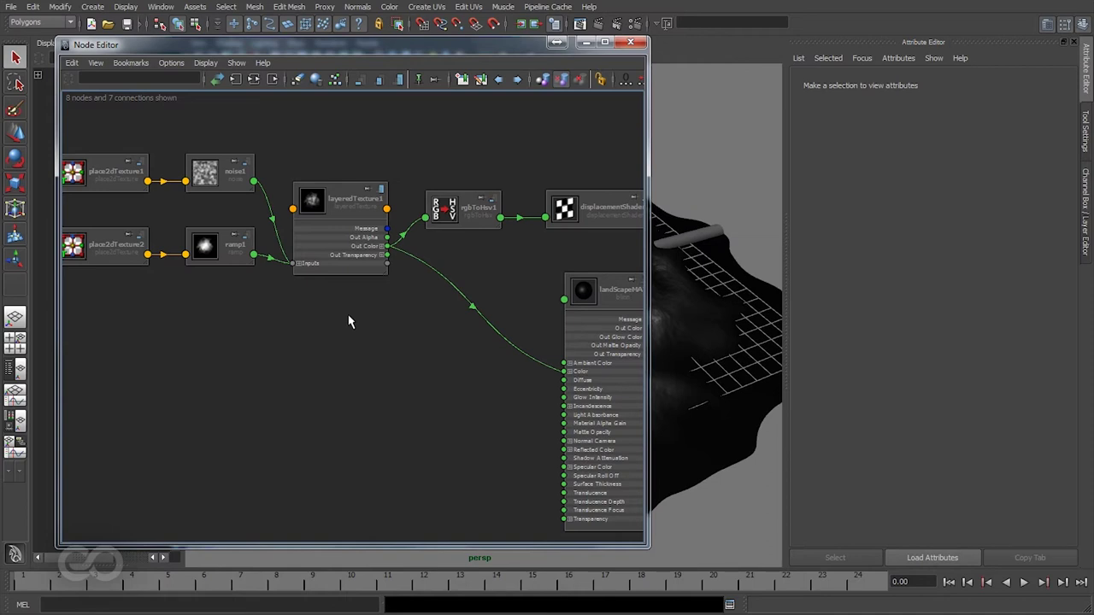
Create a luminance node through the Tab search and position it near rgbToHsv1
key(Tab)
text(luminance)
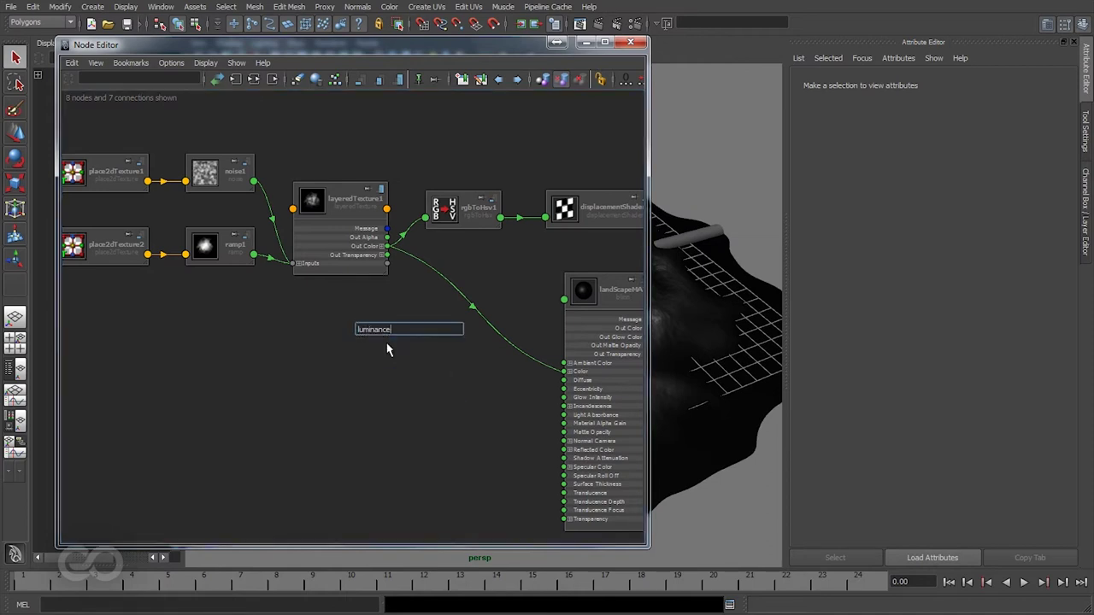
key(Return)
drag(398, 345, 435, 353)
scroll(571, 402, up, 3)
scroll(571, 402, up, 2)
alt+middle_drag(584, 440, 375, 408)
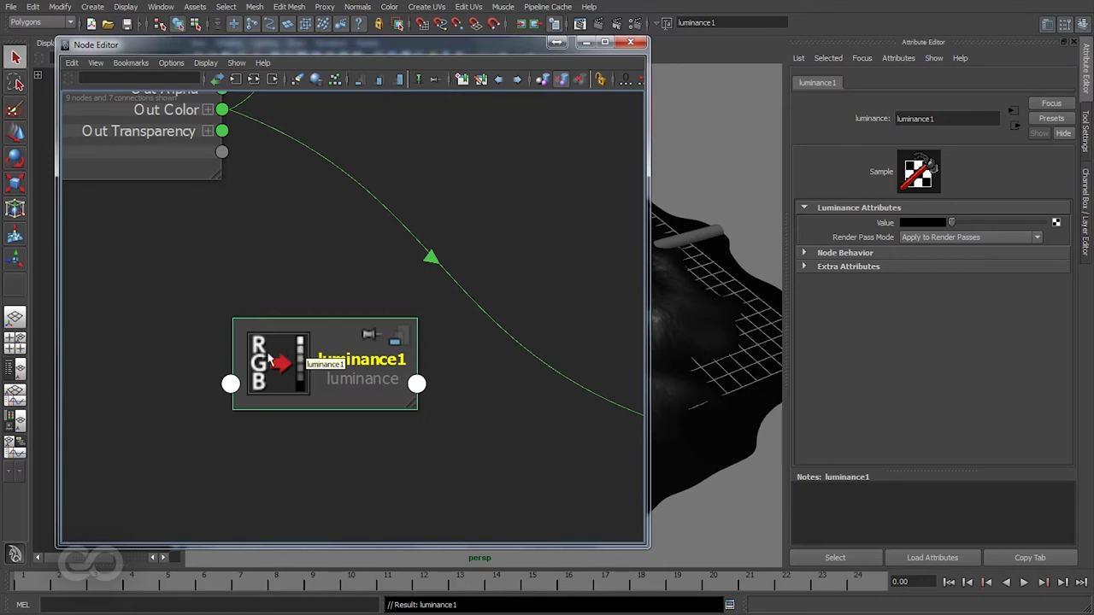
scroll(298, 425, down, 4)
drag(318, 376, 346, 399)
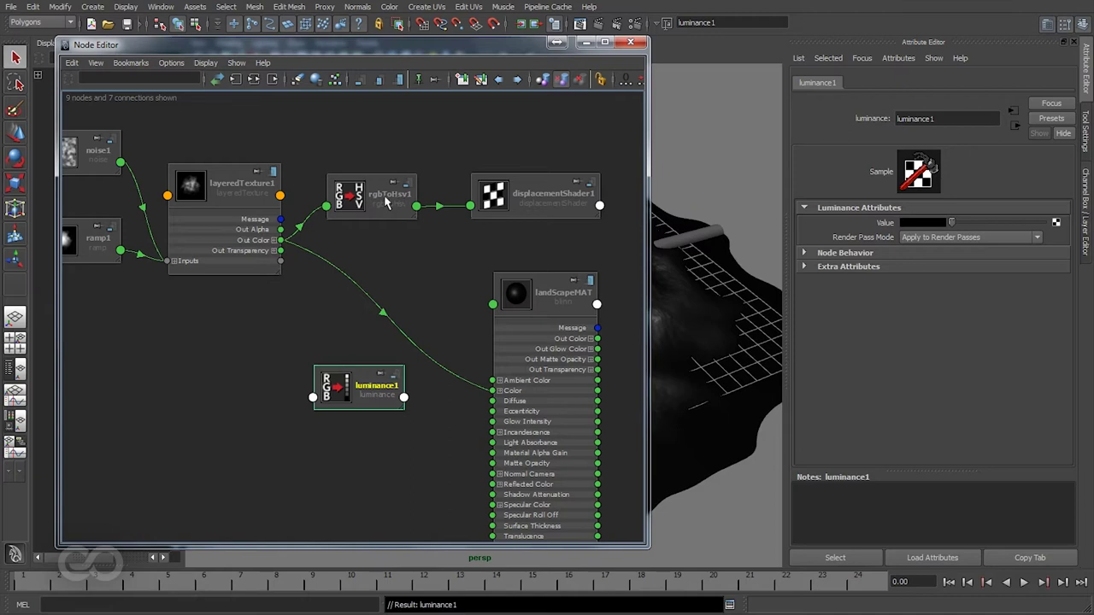
drag(385, 205, 380, 195)
drag(366, 385, 373, 390)
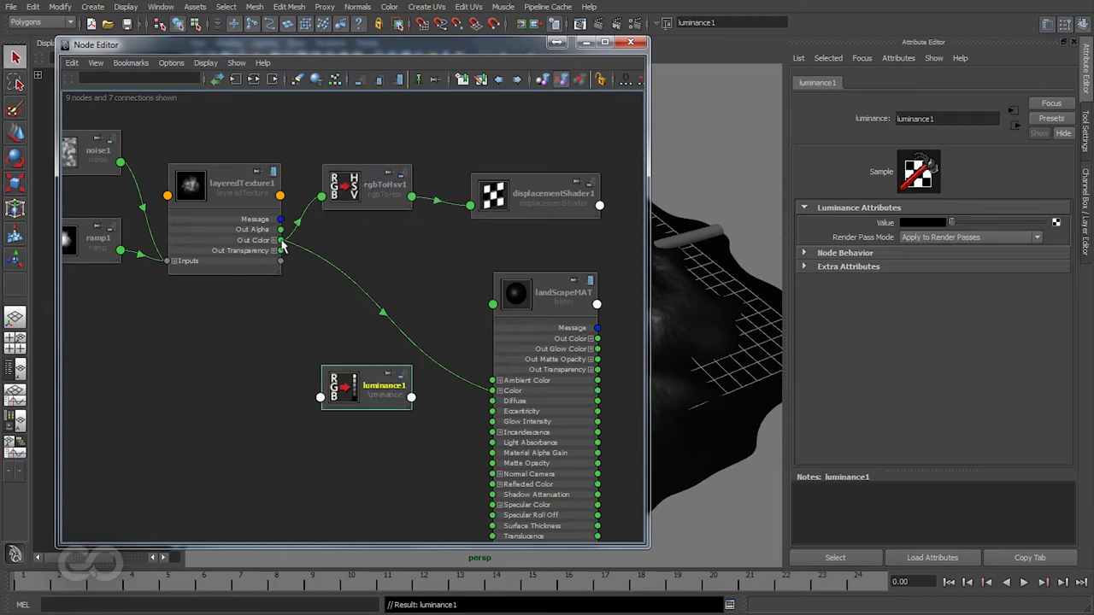
Connect layeredTexture1's Out Color to luminance1's Value and tidy the node layout
drag(281, 240, 322, 398)
click(343, 408)
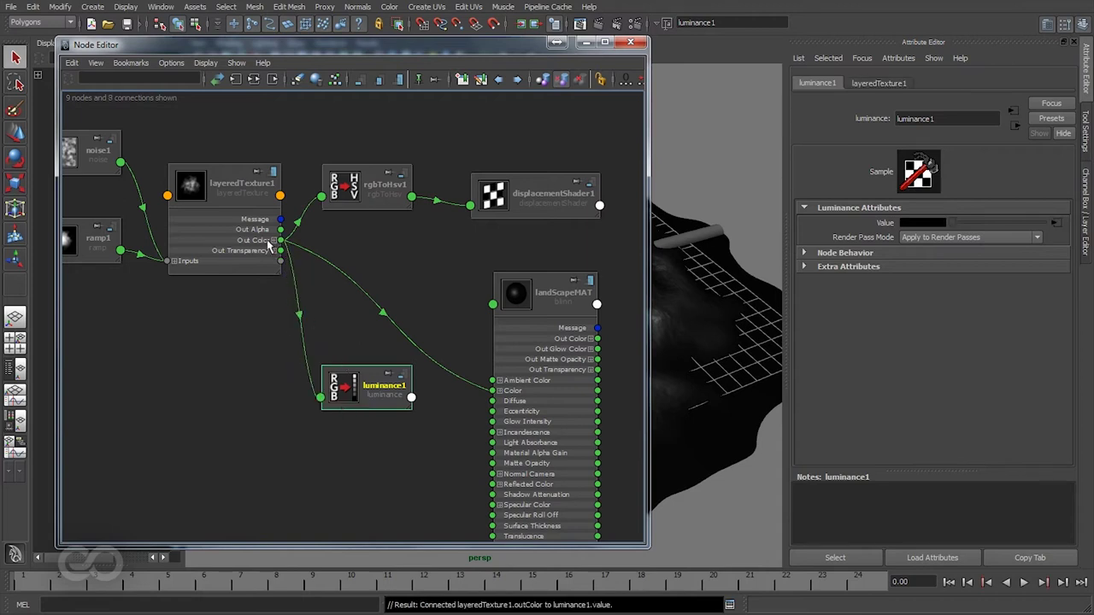
drag(216, 185, 224, 168)
click(389, 400)
drag(389, 399, 390, 400)
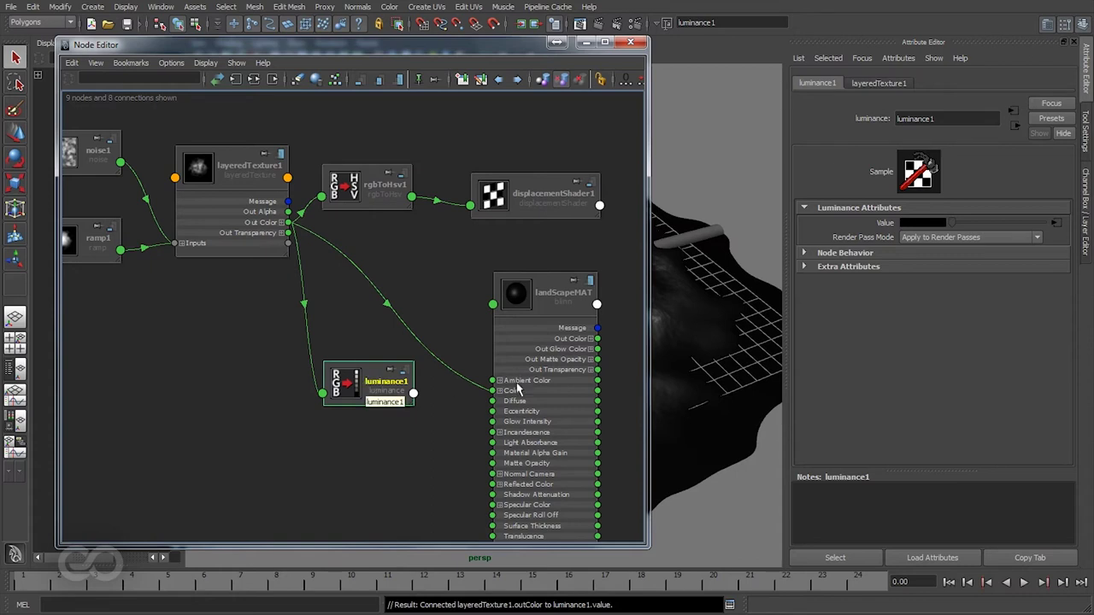
drag(551, 299, 566, 296)
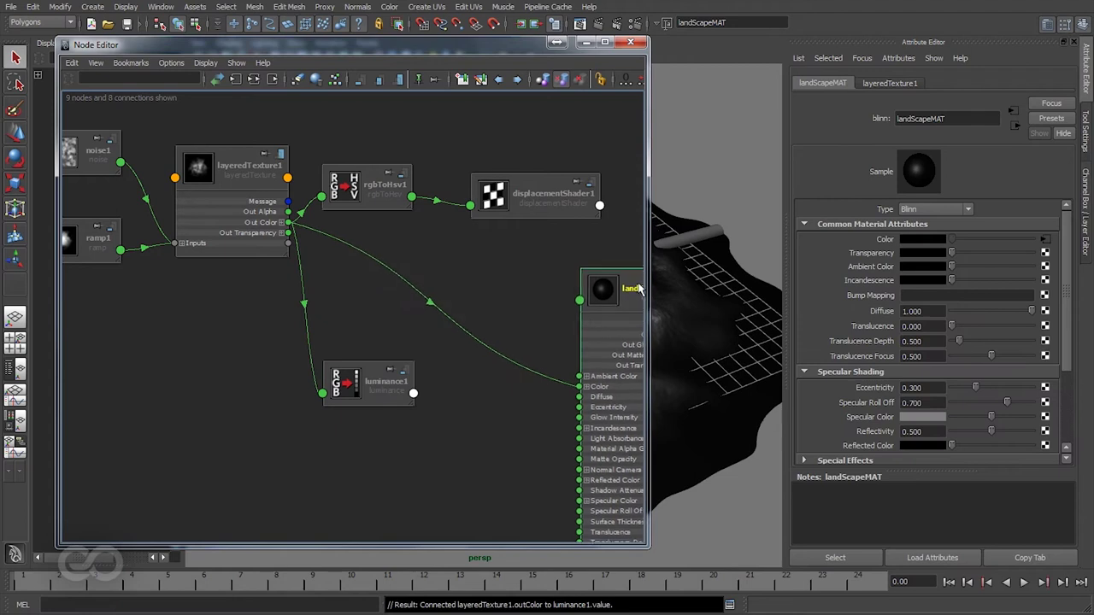
click(386, 439)
alt+middle_drag(440, 433, 318, 437)
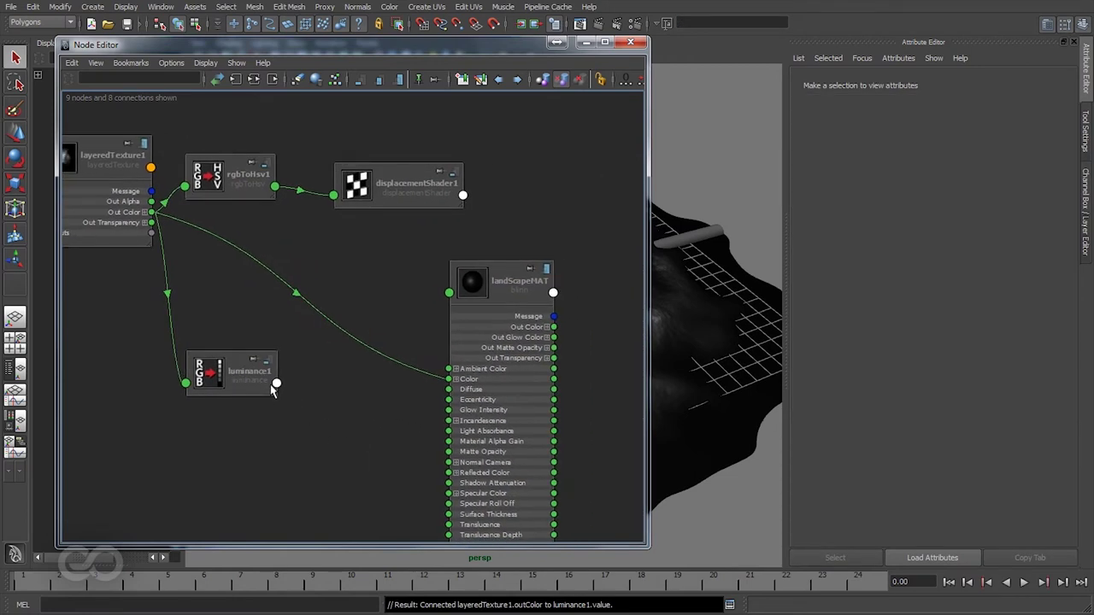
scroll(171, 409, up, 2)
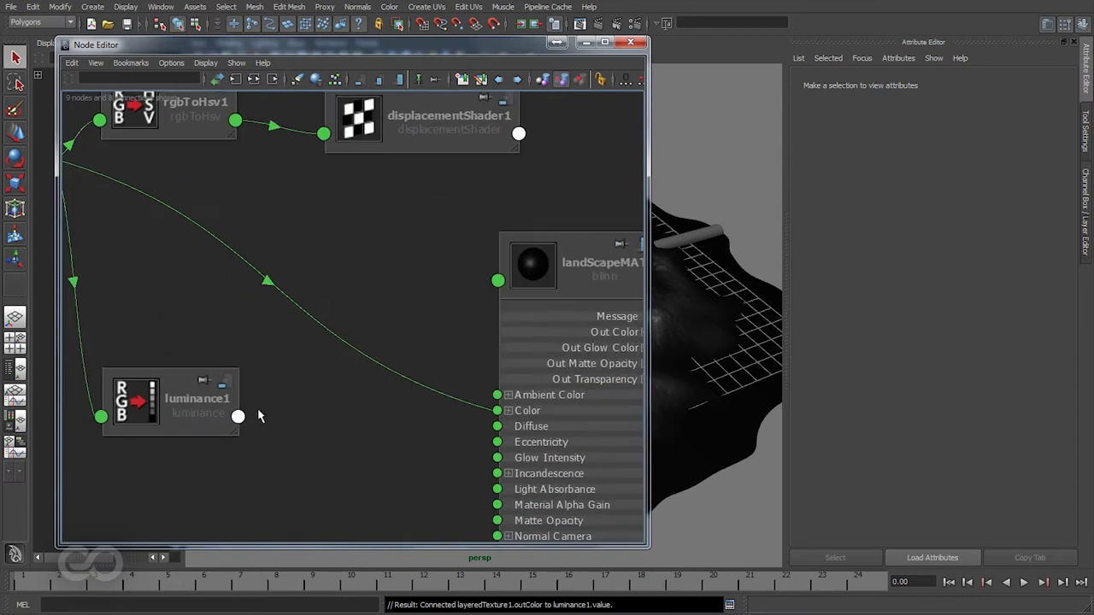
Create a remapValue node via the Tab search for 'remap' and place it beside luminance1
key(Tab)
text(remap)
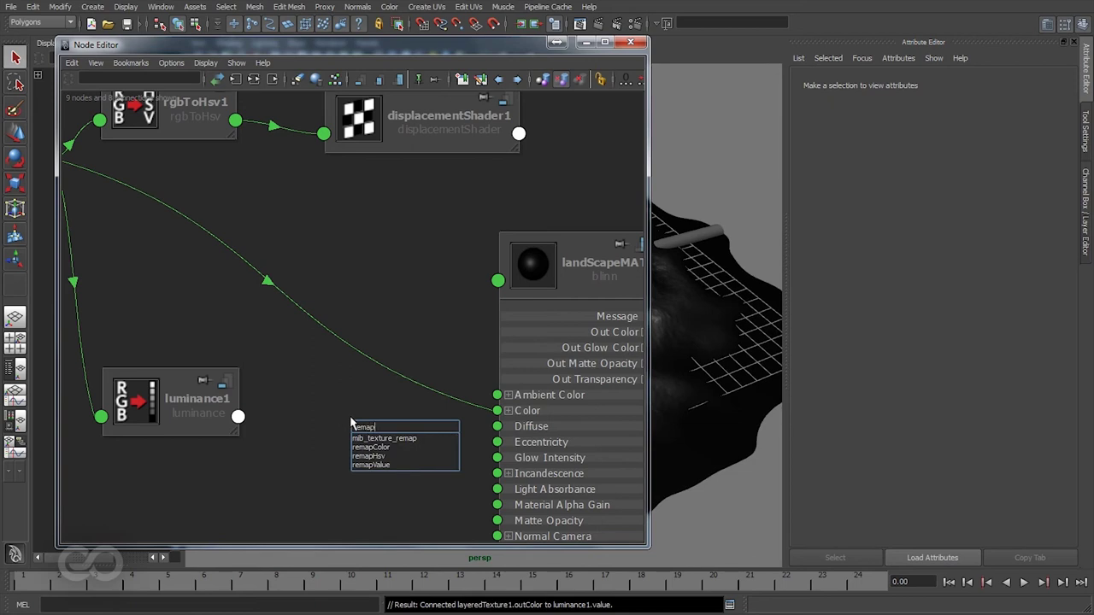
click(375, 466)
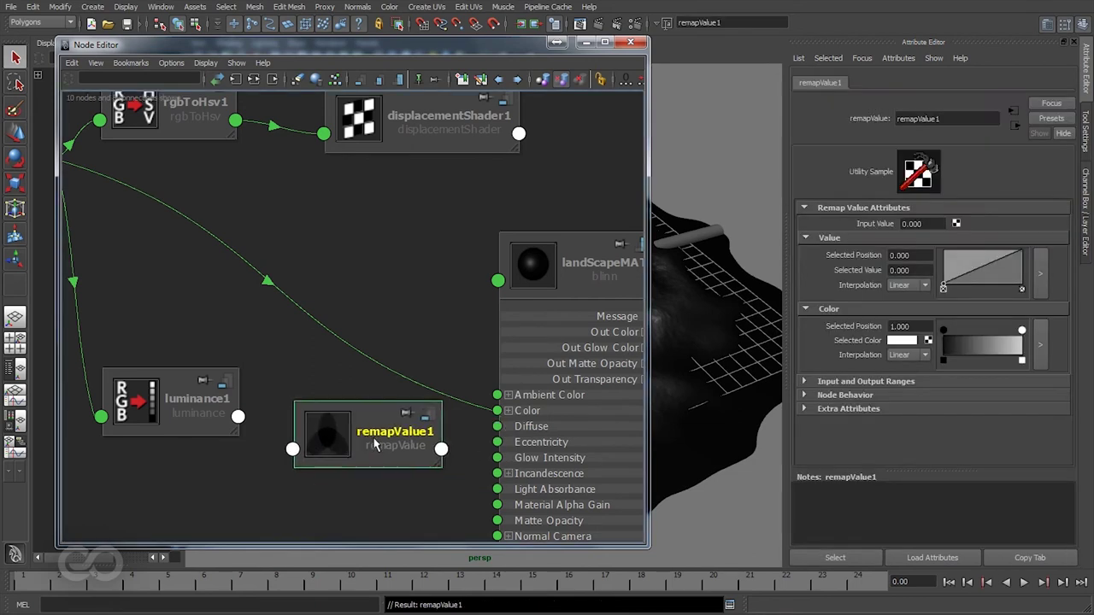
drag(361, 432, 359, 415)
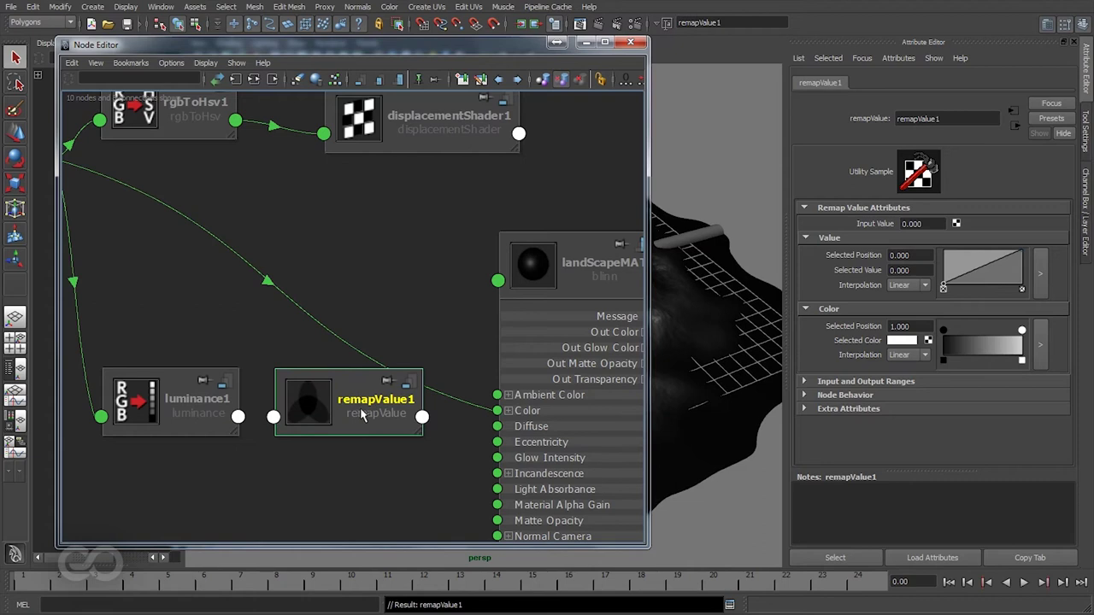
click(933, 224)
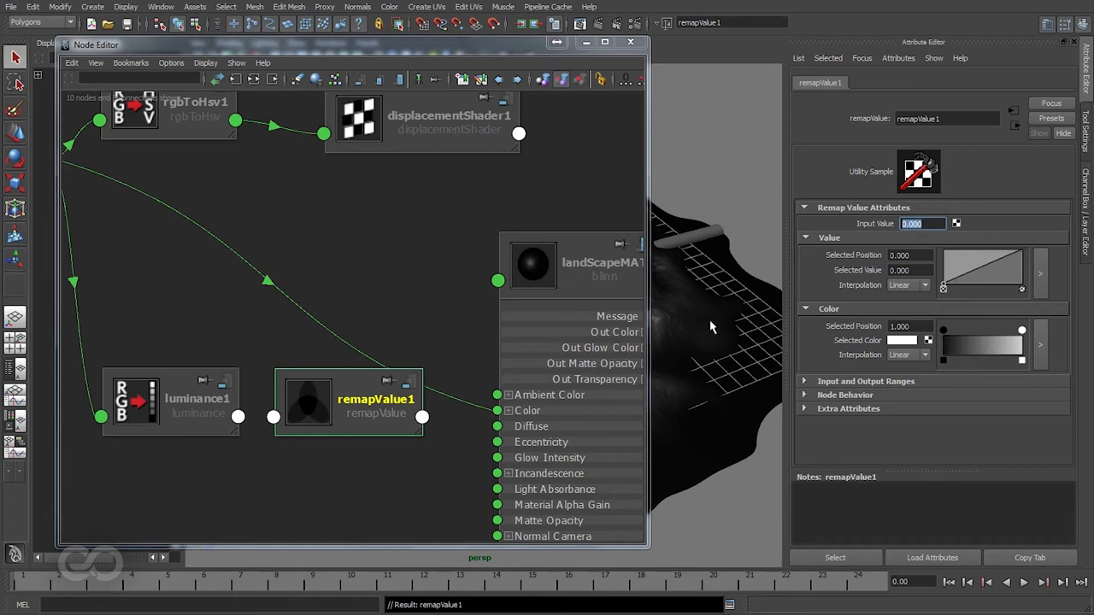
Expand luminance1 and remapValue1, then connect luminance1's Out Value to remapValue1's Input Value
drag(158, 351, 288, 462)
key(3)
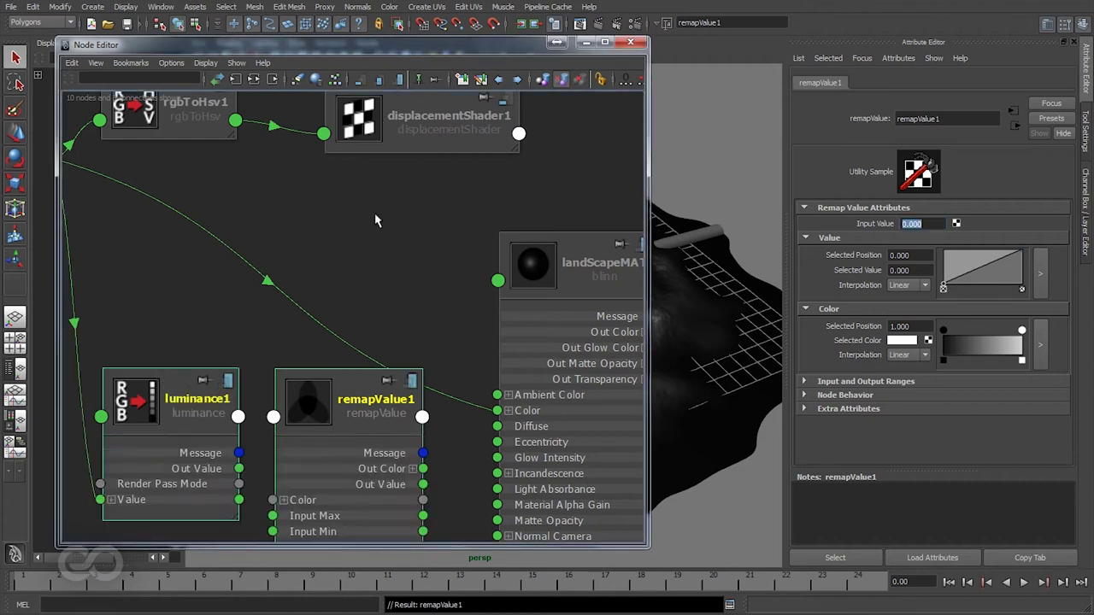
click(256, 331)
key(f)
drag(235, 342, 268, 420)
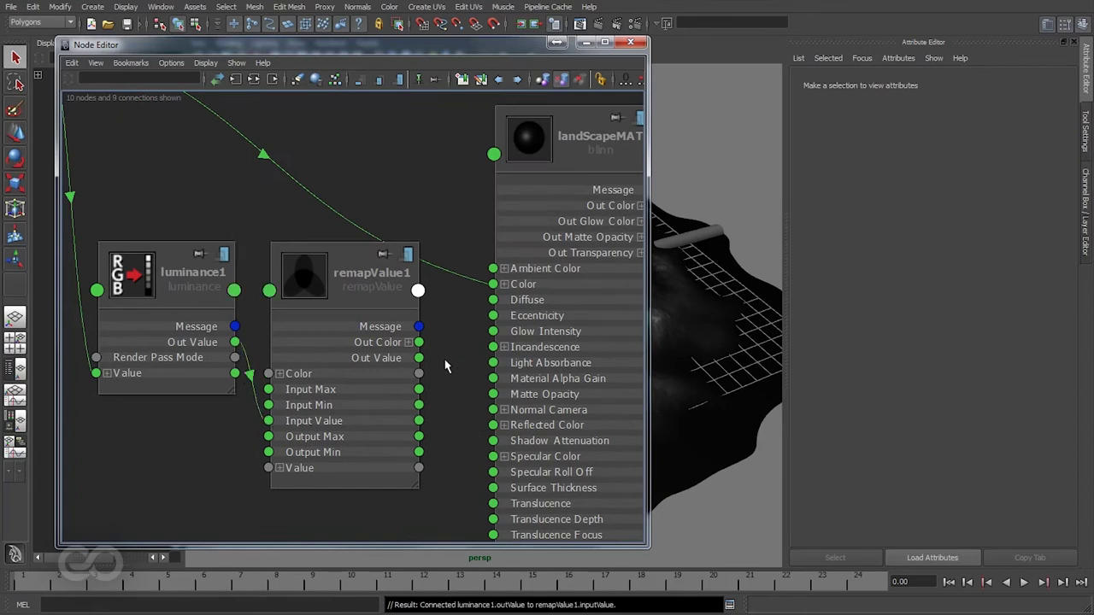
Connect remapValue1's Out Color to landScapeMAT's Color and tidy the node positions
alt+middle_drag(449, 329, 318, 386)
drag(296, 386, 370, 329)
scroll(593, 398, down, 5)
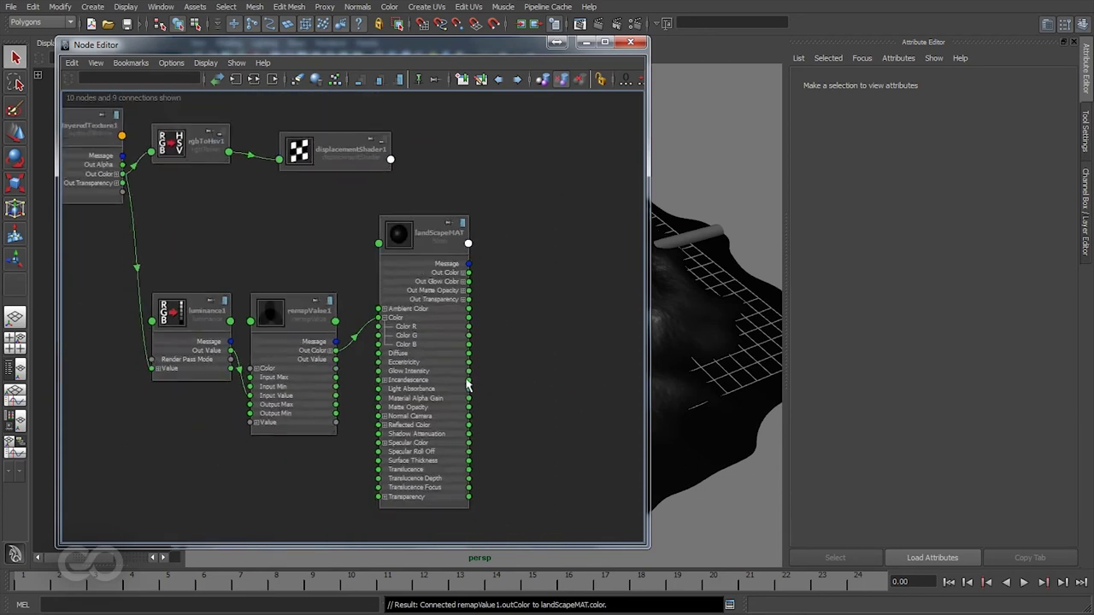
alt+middle_drag(292, 225, 371, 227)
click(182, 144)
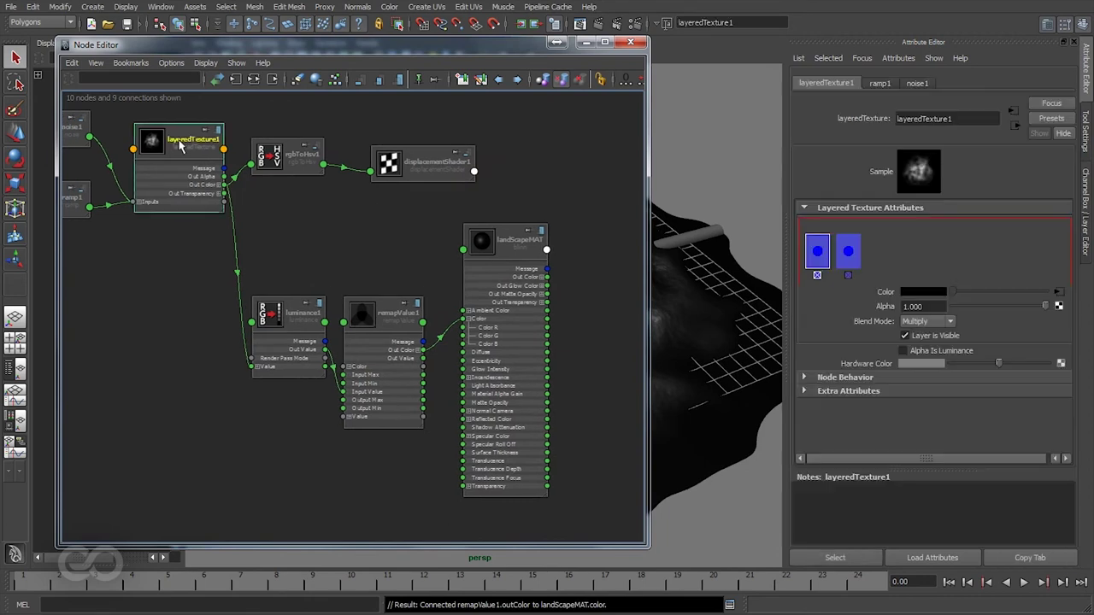
click(512, 240)
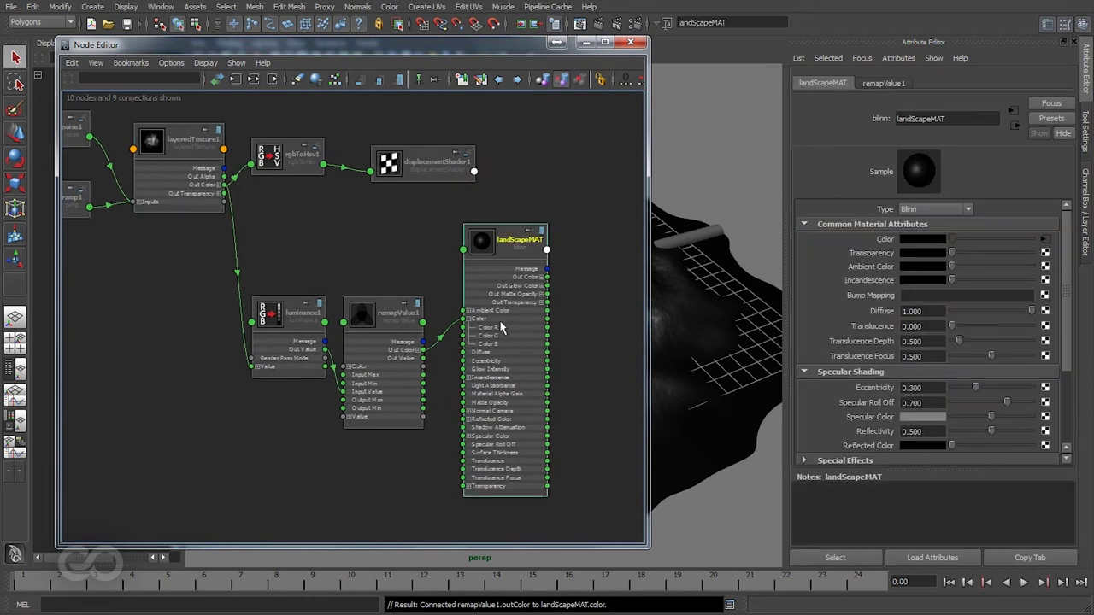
mouse_move(305, 314)
mouse_down()
mouse_move(282, 263)
mouse_move(294, 314)
mouse_move(291, 300)
mouse_up()
drag(377, 301, 393, 256)
drag(513, 237, 540, 222)
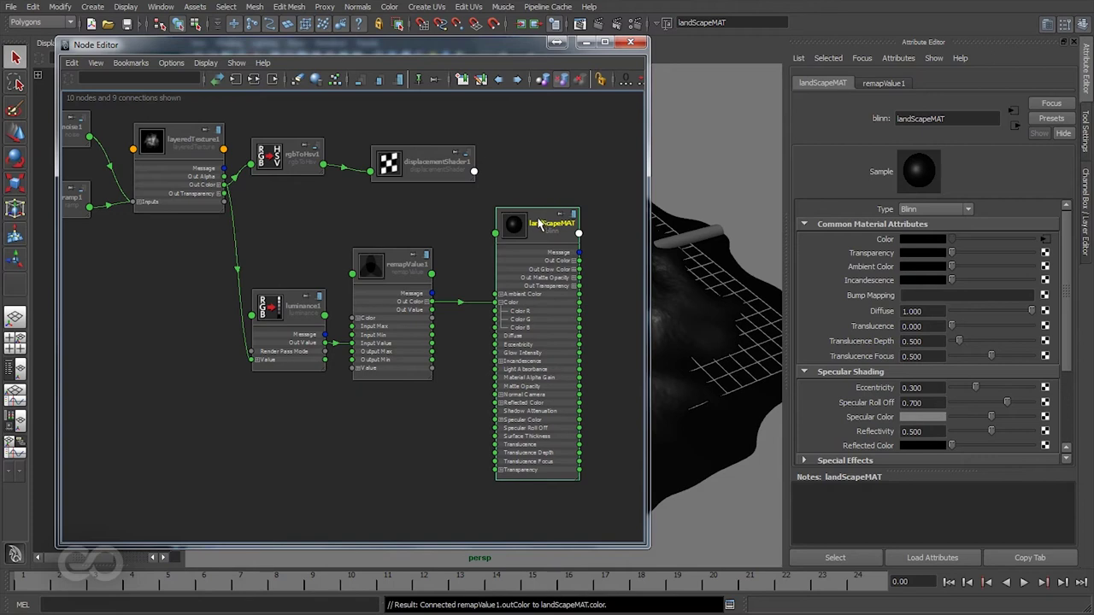
Make remapValue1's ramp point at position 0 blue, then enlarge the ramp editor
click(390, 464)
click(396, 279)
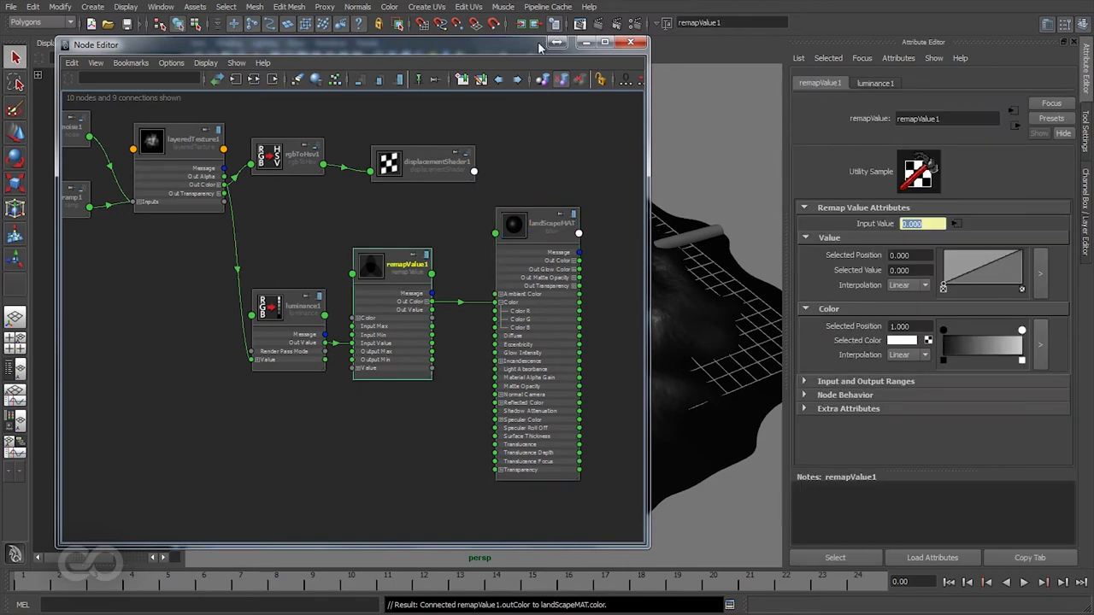
drag(535, 49, 253, 79)
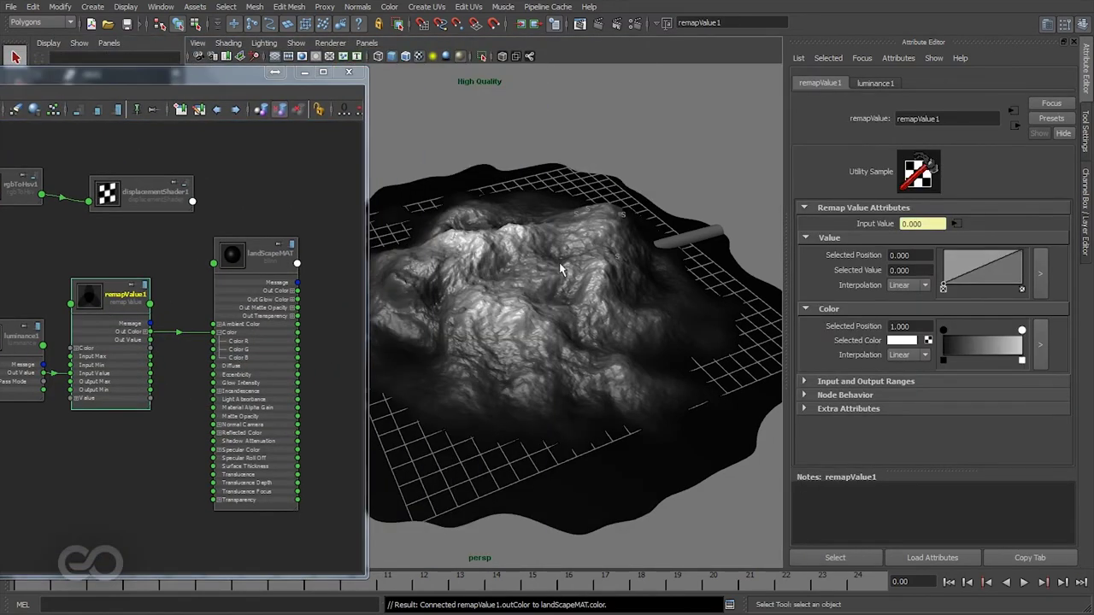
drag(112, 288, 111, 289)
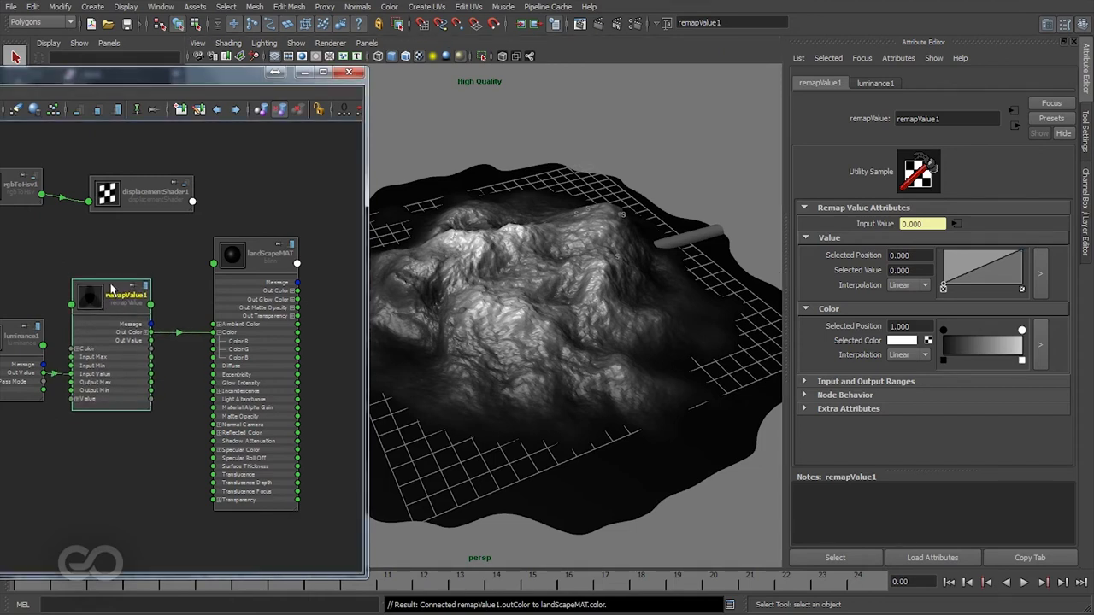
click(943, 330)
click(902, 341)
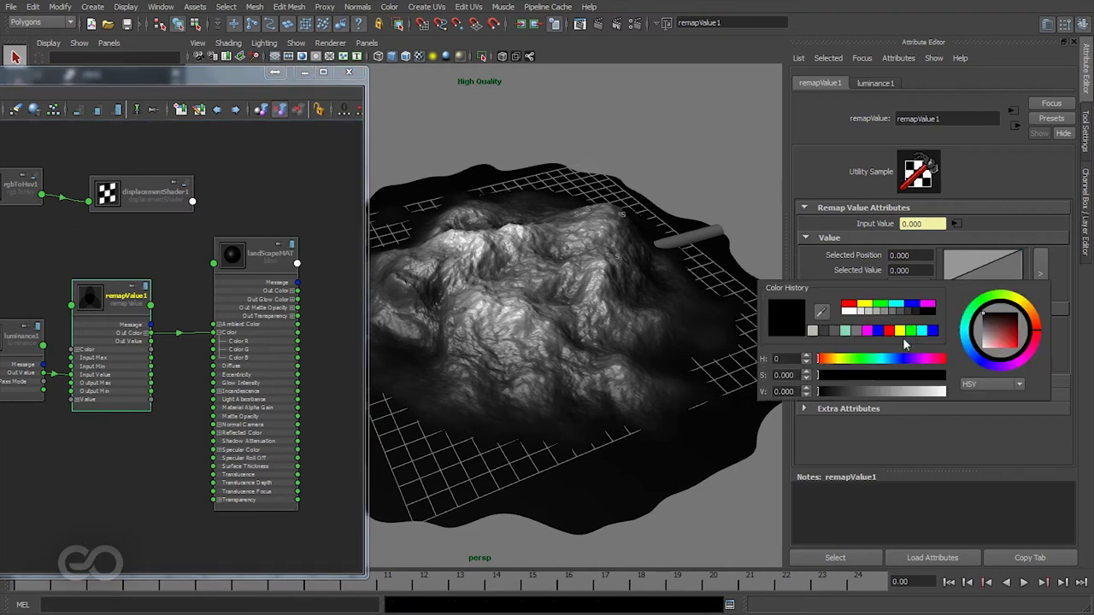
click(913, 308)
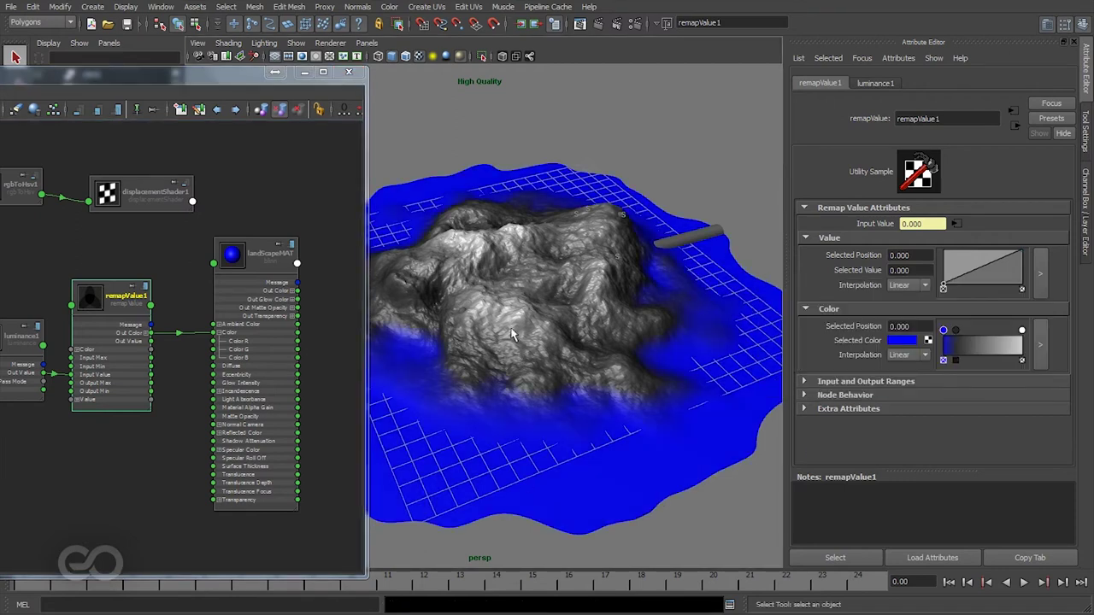
alt+drag(532, 481, 650, 361)
click(305, 74)
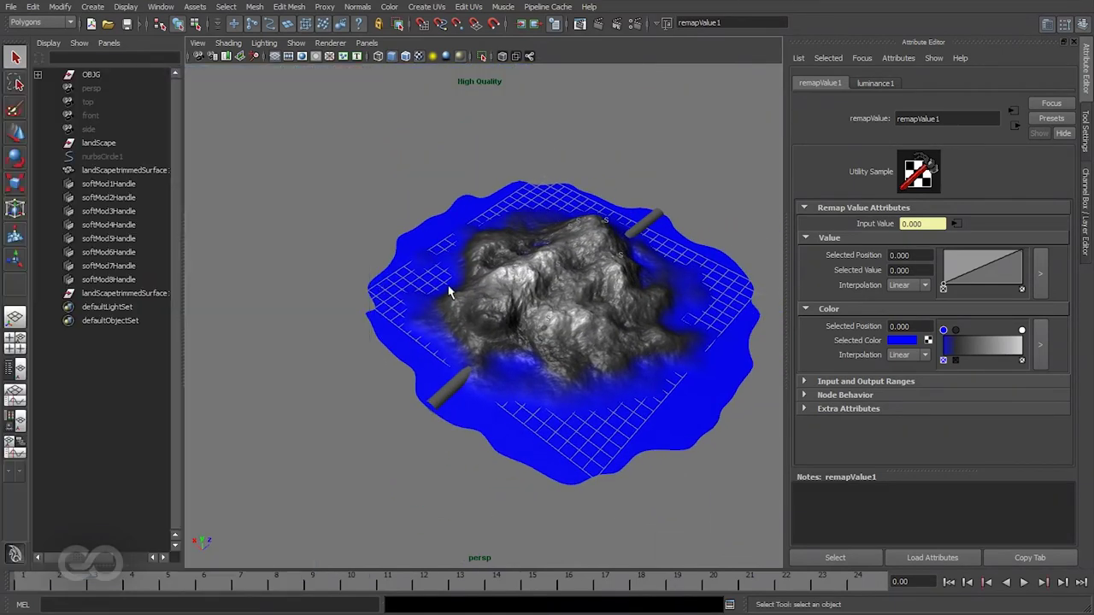
click(1040, 345)
Delete the blue ramp entry, drag dark grey to position 0, and select white at 1.0
drag(485, 48, 383, 56)
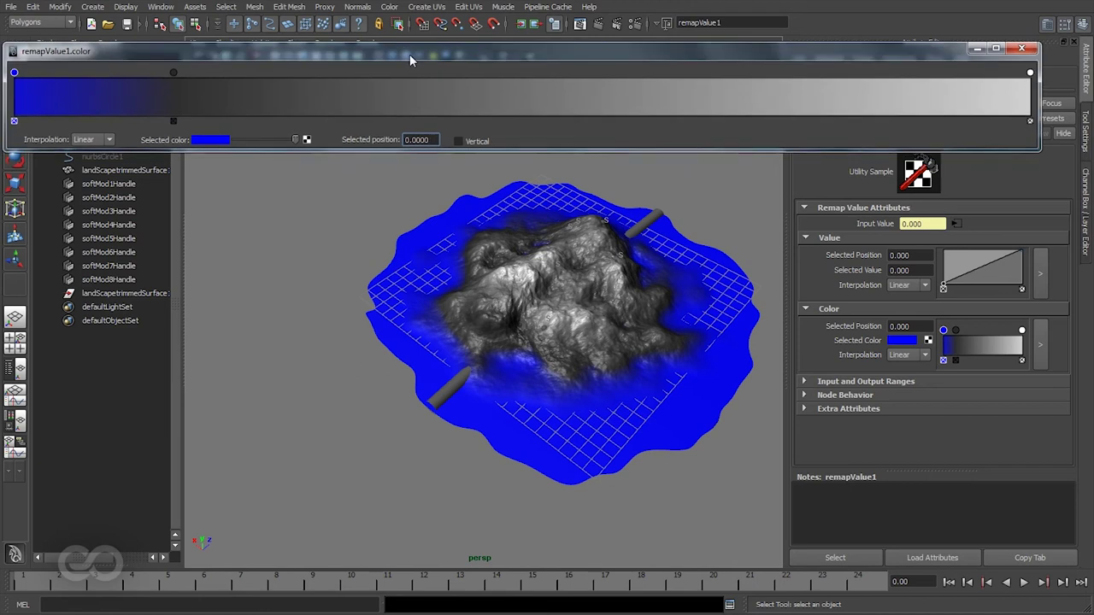
click(16, 122)
drag(172, 74, 9, 79)
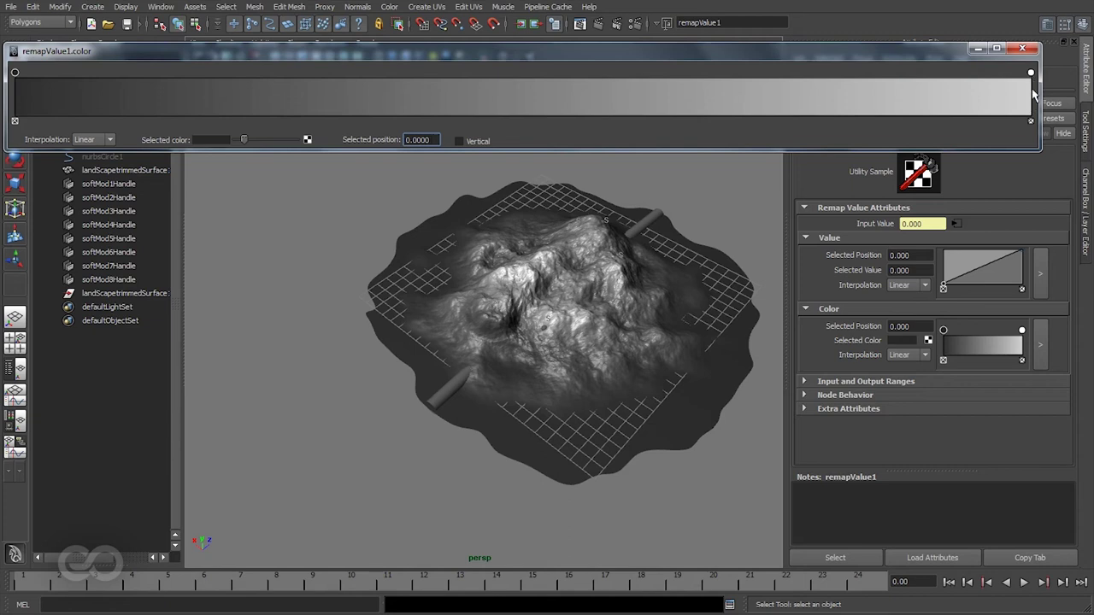
click(1031, 73)
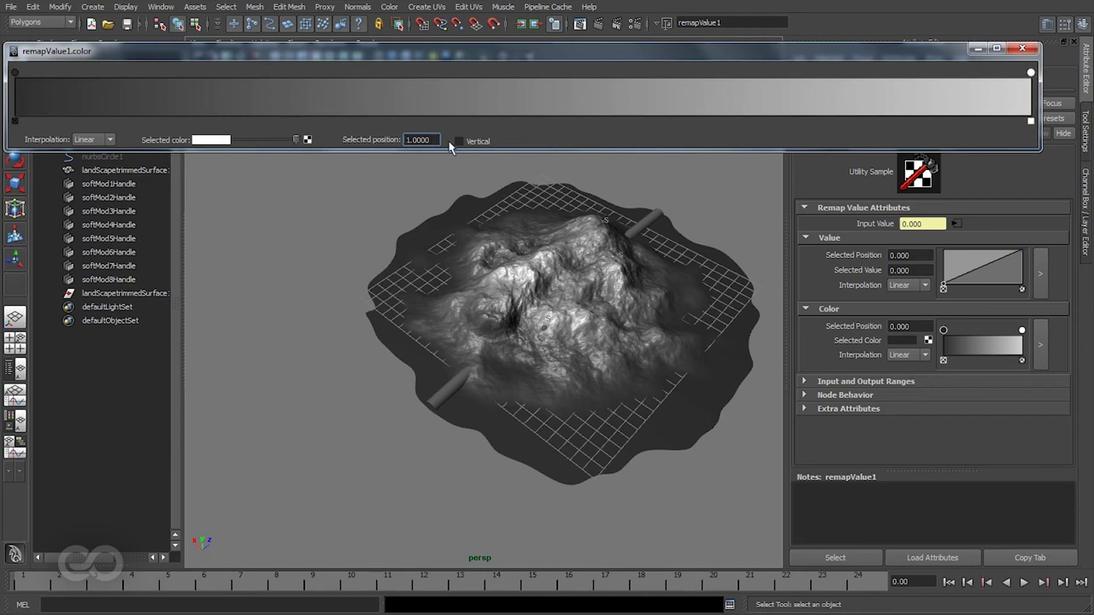
drag(439, 140, 404, 140)
Set the ramp's leftmost colour point to teal from Color History
click(15, 74)
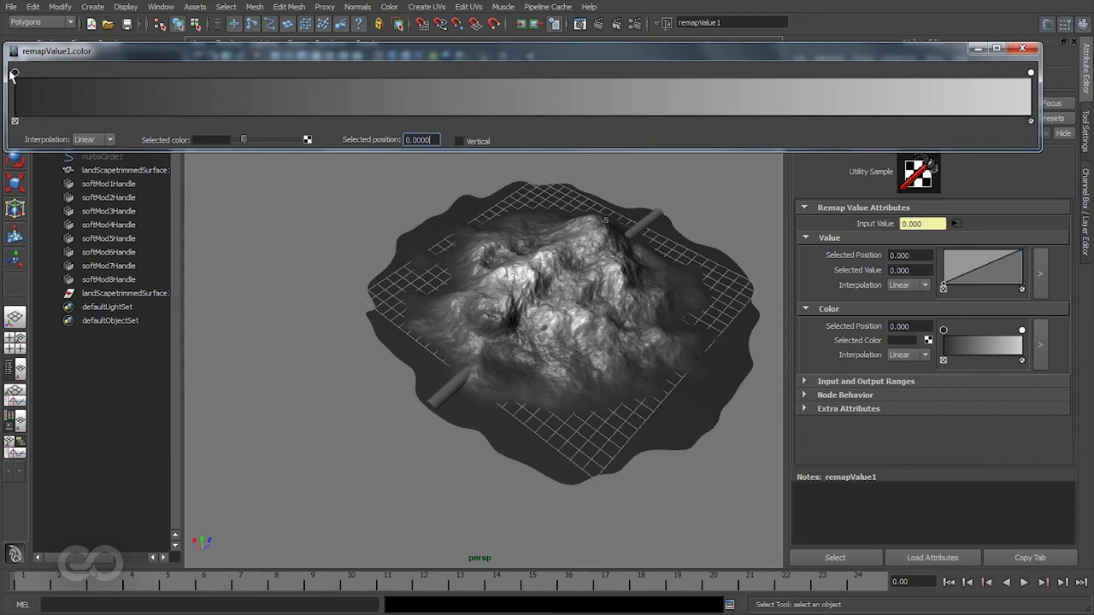
double_click(433, 140)
click(205, 141)
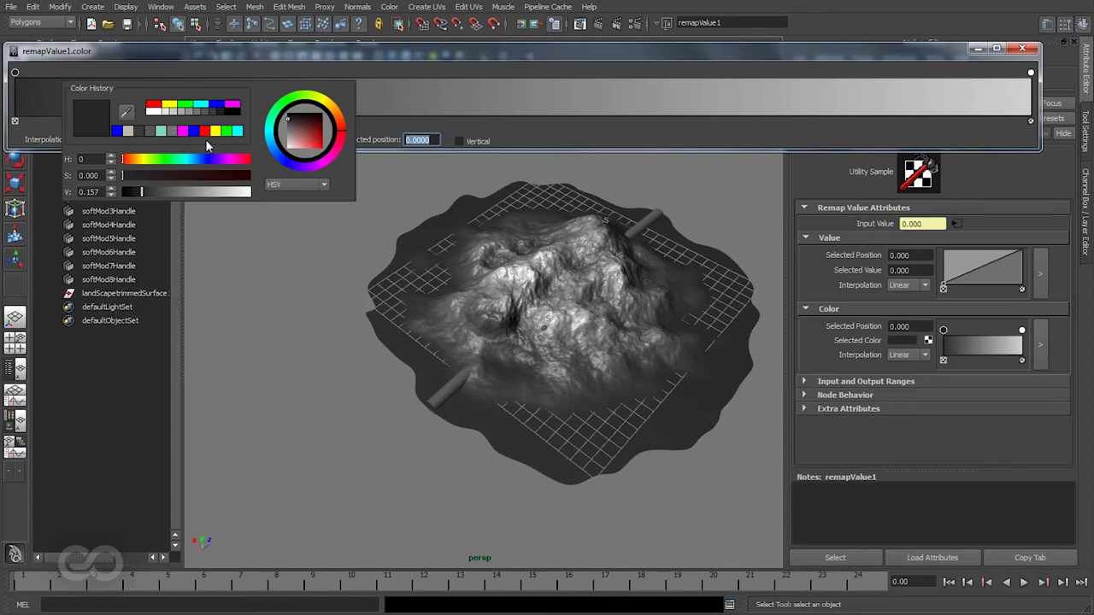
click(162, 132)
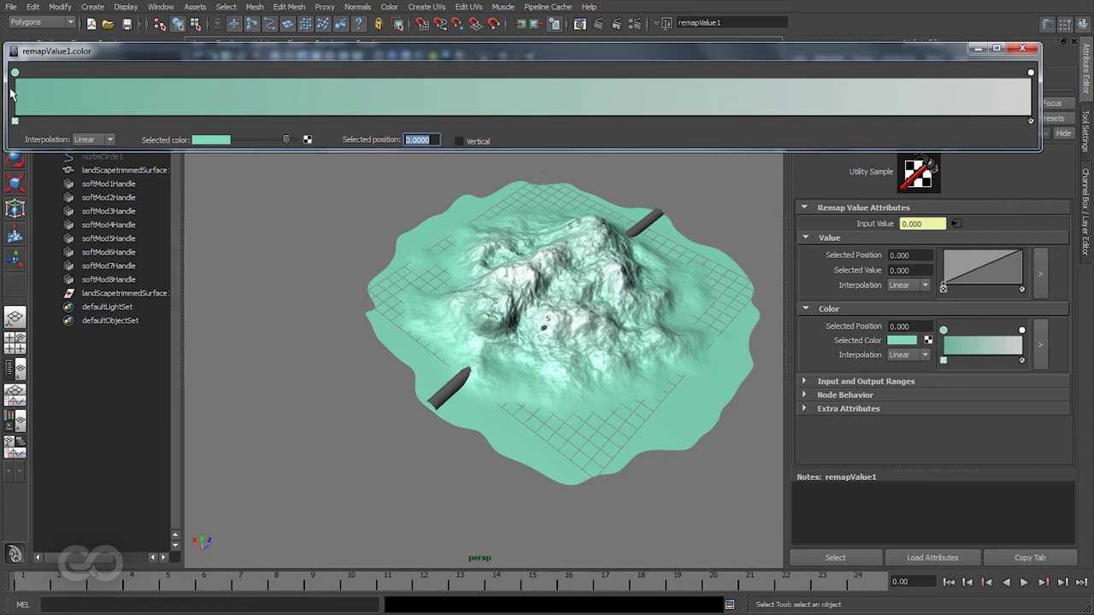
Add a new ramp point near the start at position 0.0050
click(62, 86)
drag(41, 76, 26, 74)
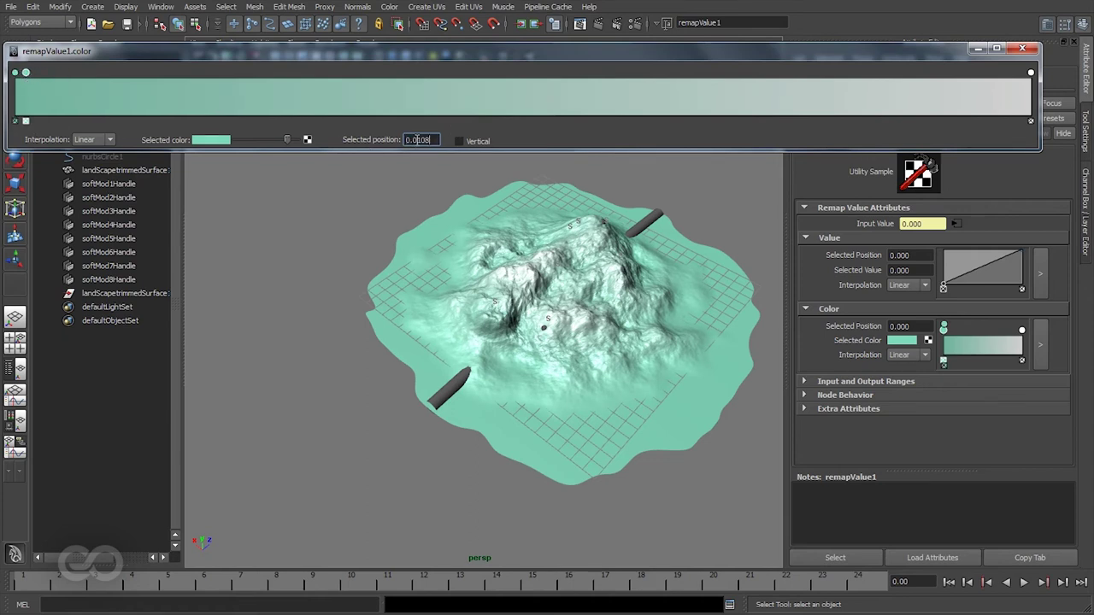
drag(418, 140, 453, 142)
text(050)
key(Return)
Make the new point pale sandy beige (HSV 40, 0.112, 0.899)
click(205, 139)
drag(157, 179, 145, 178)
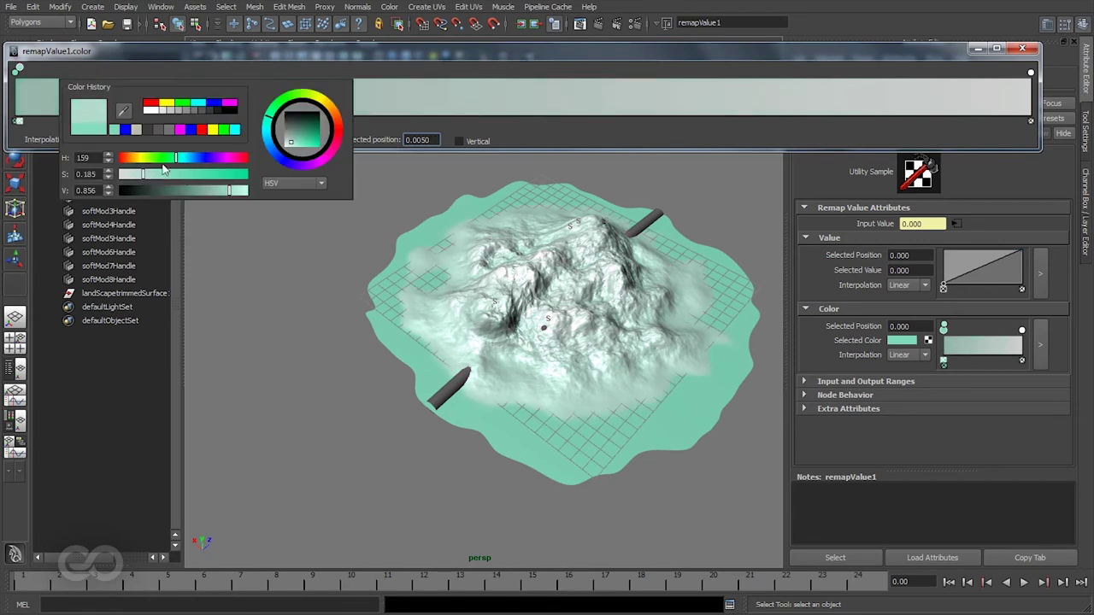
click(134, 158)
drag(134, 158, 137, 175)
drag(230, 196, 232, 193)
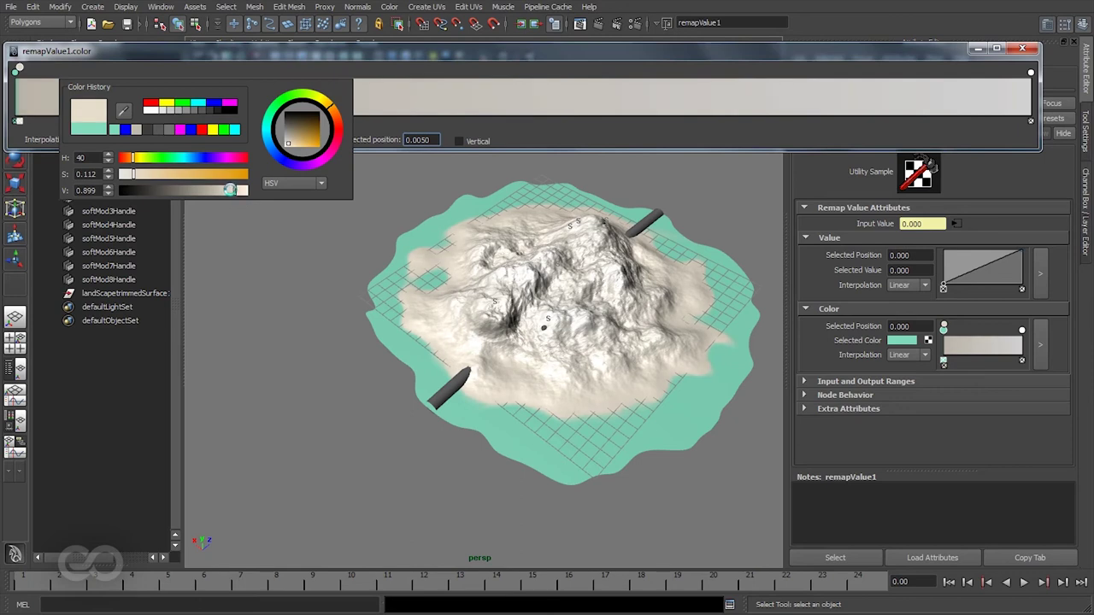
Make the ramp stop at 0.0249 mid grey (V 0.451) and move it to 0.0552
click(40, 85)
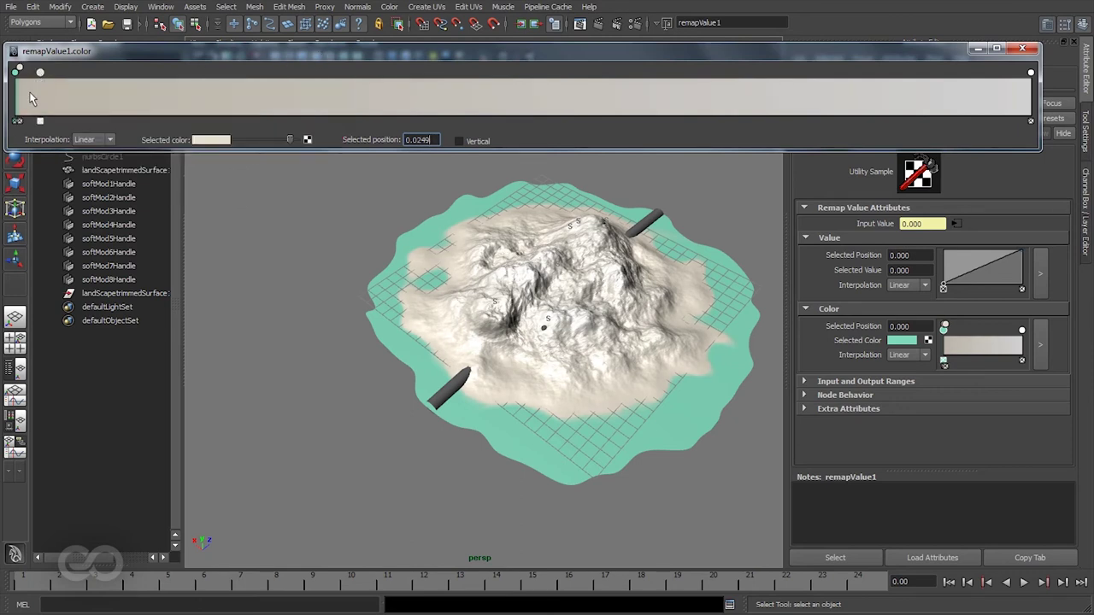
click(16, 72)
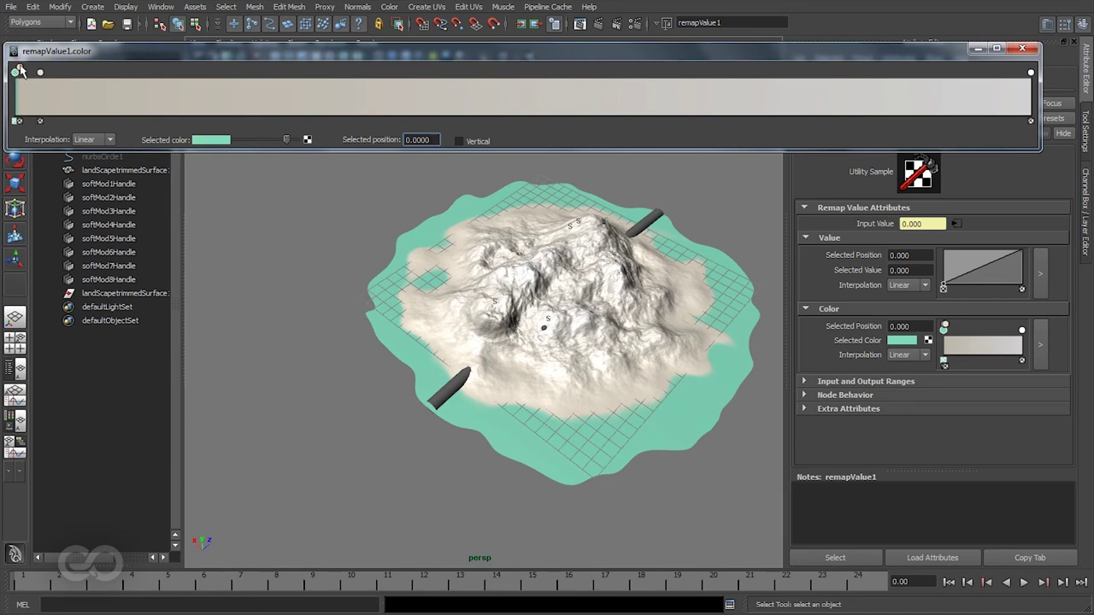
click(40, 71)
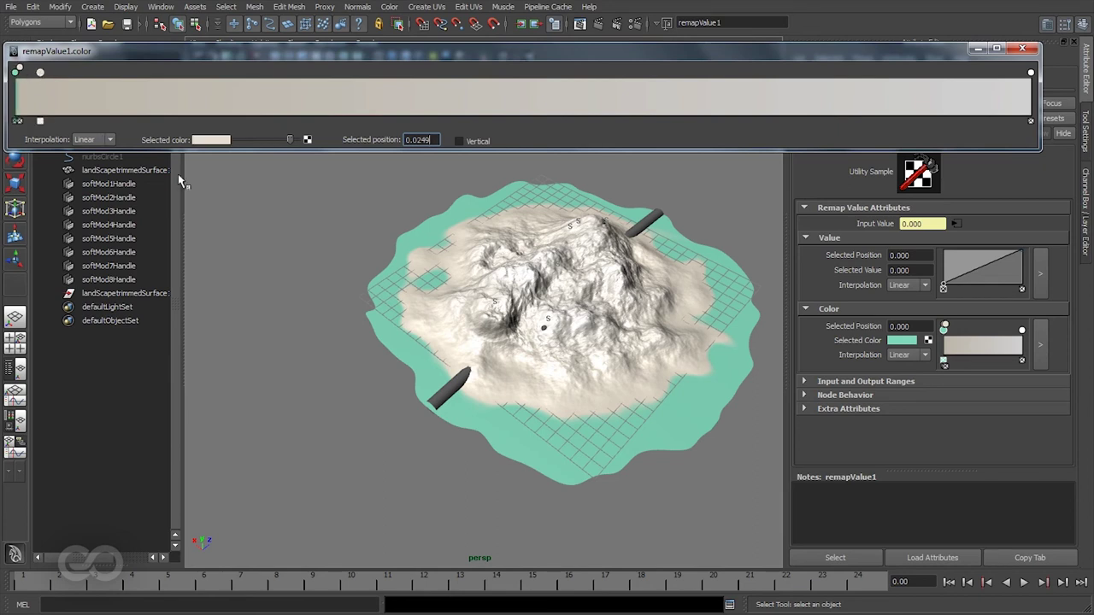
click(209, 140)
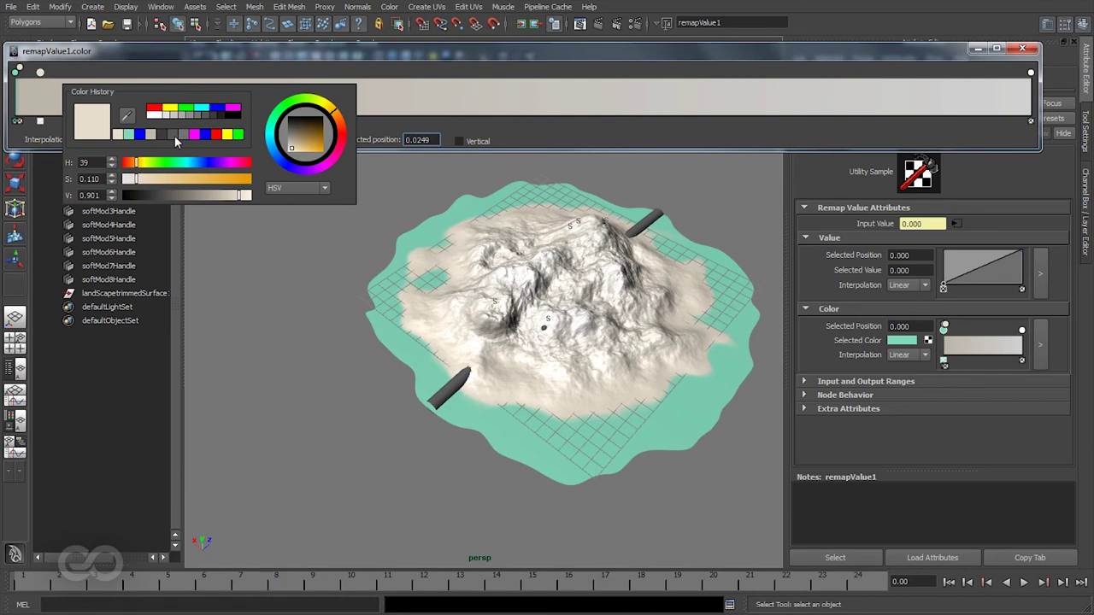
click(174, 135)
click(163, 134)
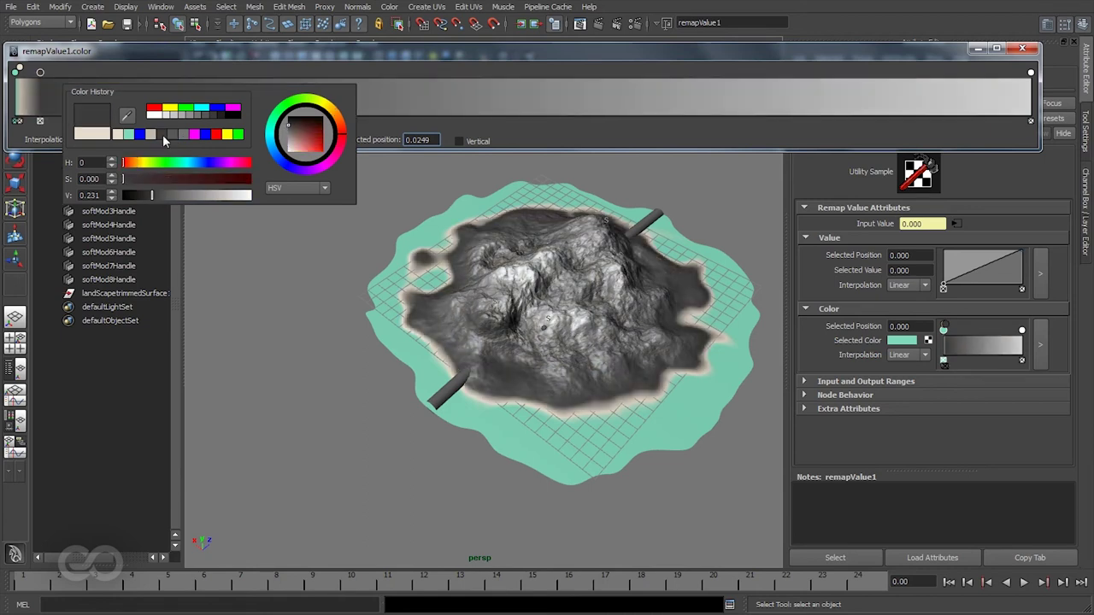
click(174, 135)
click(186, 136)
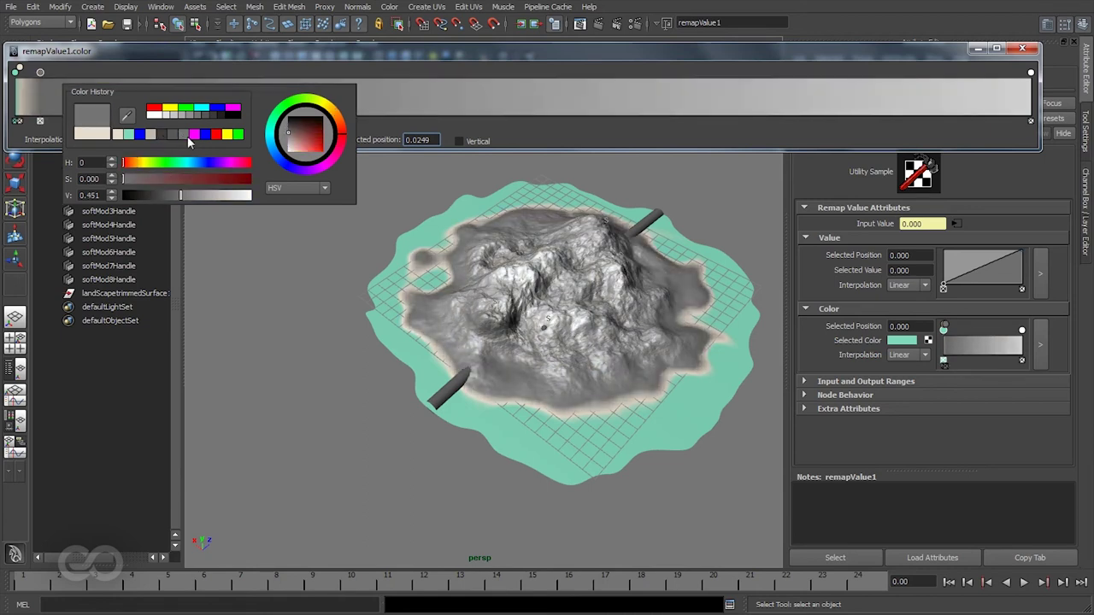
mouse_move(41, 77)
mouse_down()
mouse_move(82, 75)
mouse_move(70, 76)
mouse_up()
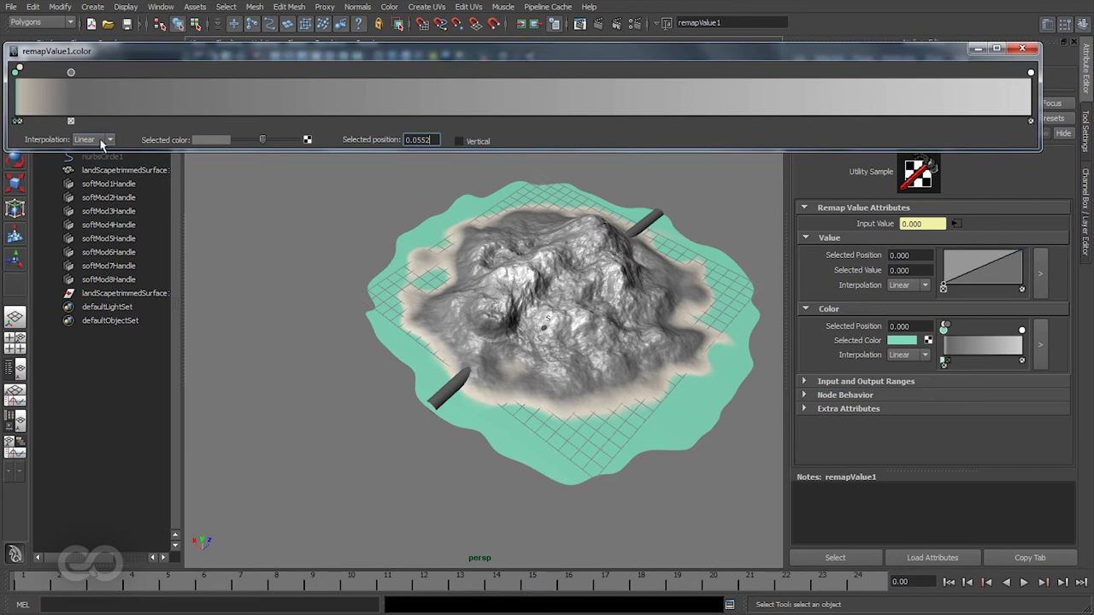
Set the beige and teal ramp stops' interpolation from Linear to Spline
click(20, 75)
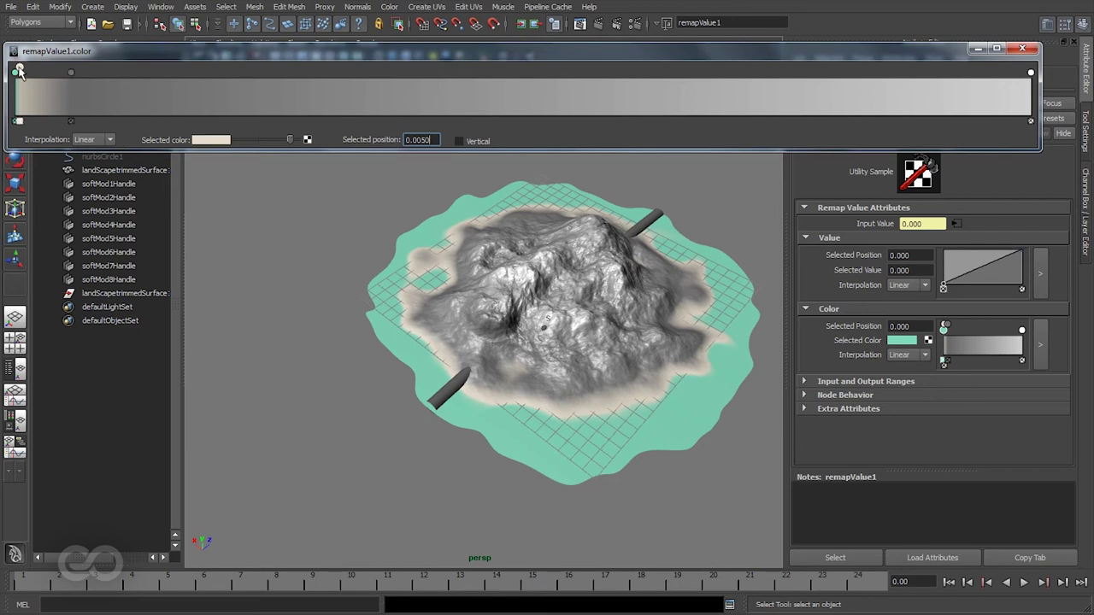
click(94, 140)
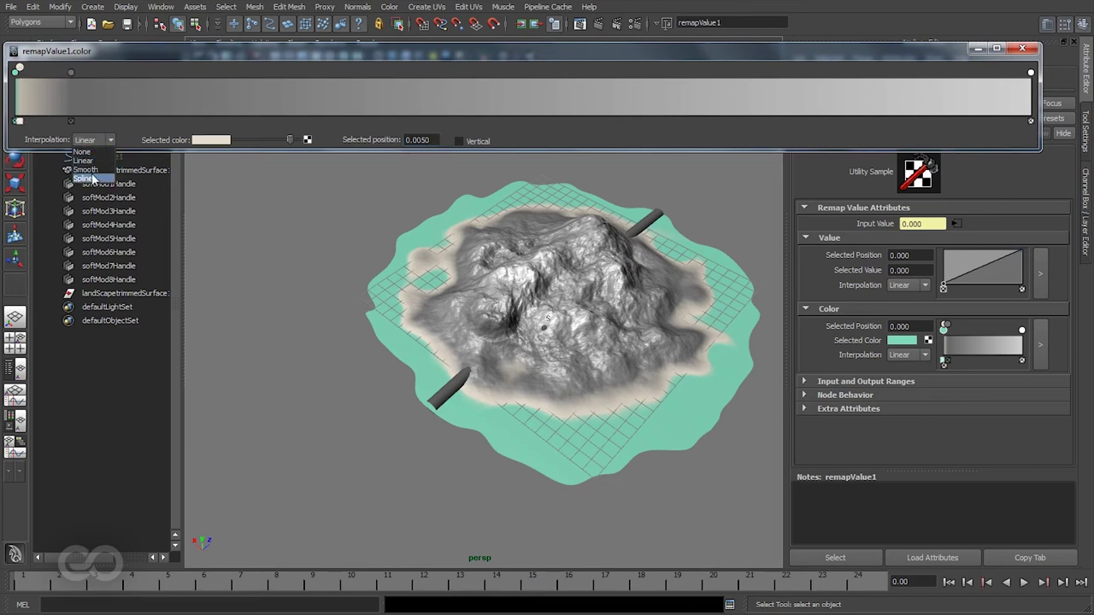
click(92, 177)
click(94, 139)
click(90, 165)
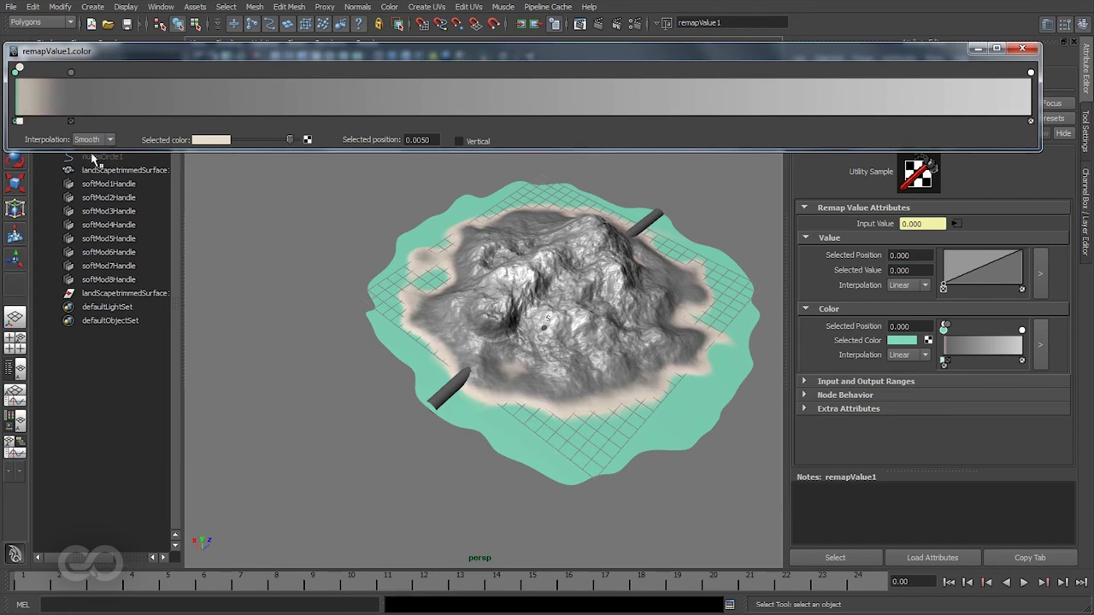
click(94, 140)
click(97, 179)
click(15, 73)
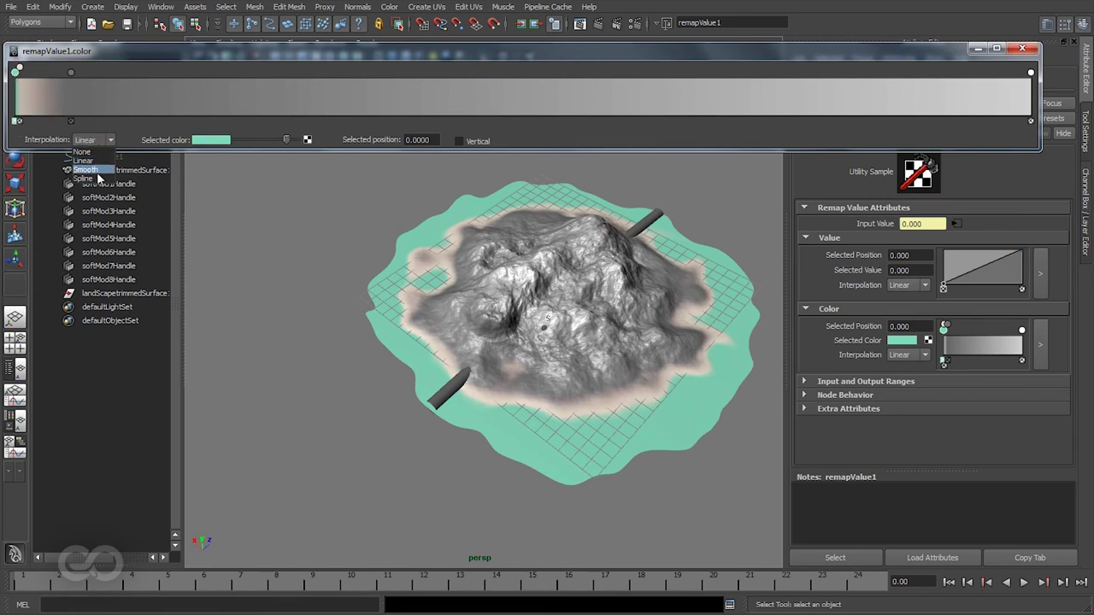
click(94, 179)
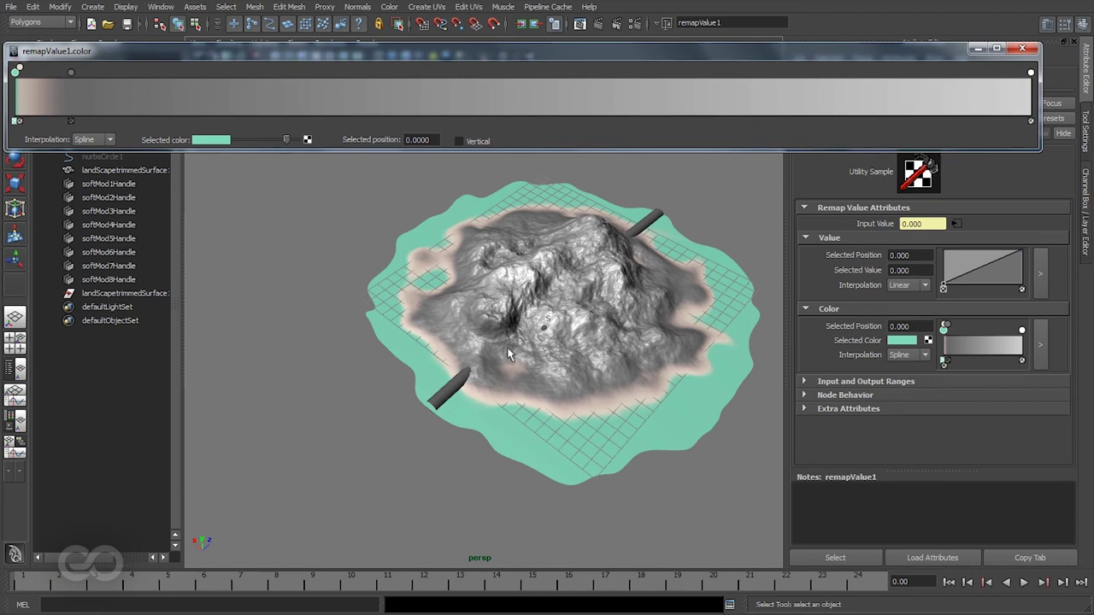
alt+drag(628, 336, 456, 390)
scroll(599, 359, up, 5)
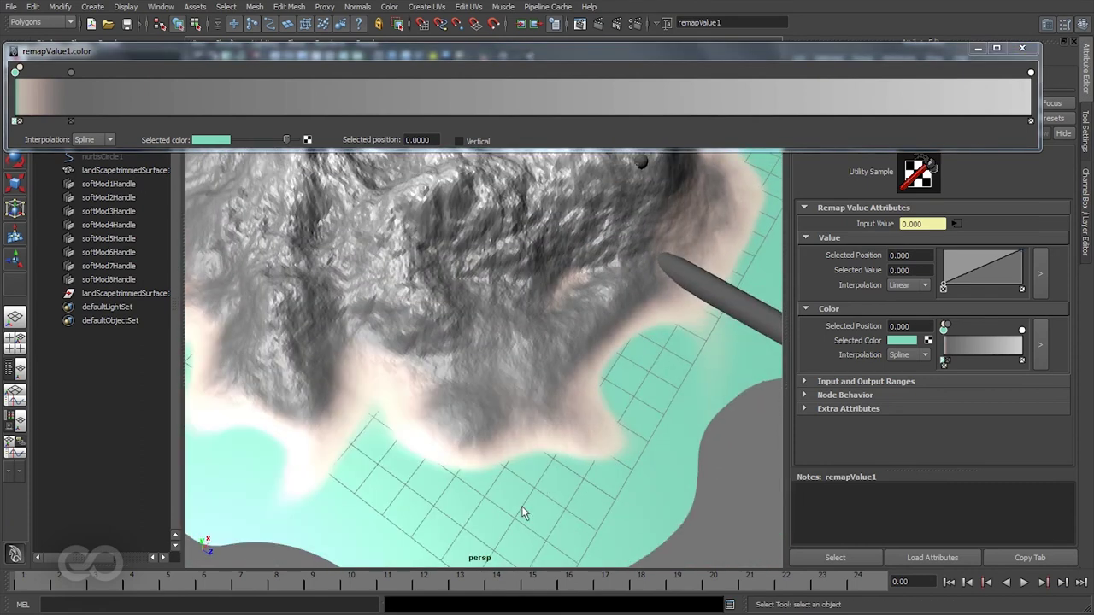
alt+drag(542, 504, 610, 476)
alt+drag(378, 373, 566, 408)
alt+right_drag(566, 408, 445, 382)
alt+drag(445, 382, 486, 371)
alt+right_drag(486, 371, 452, 434)
alt+drag(451, 434, 403, 442)
alt+drag(435, 361, 542, 383)
alt+drag(427, 436, 530, 384)
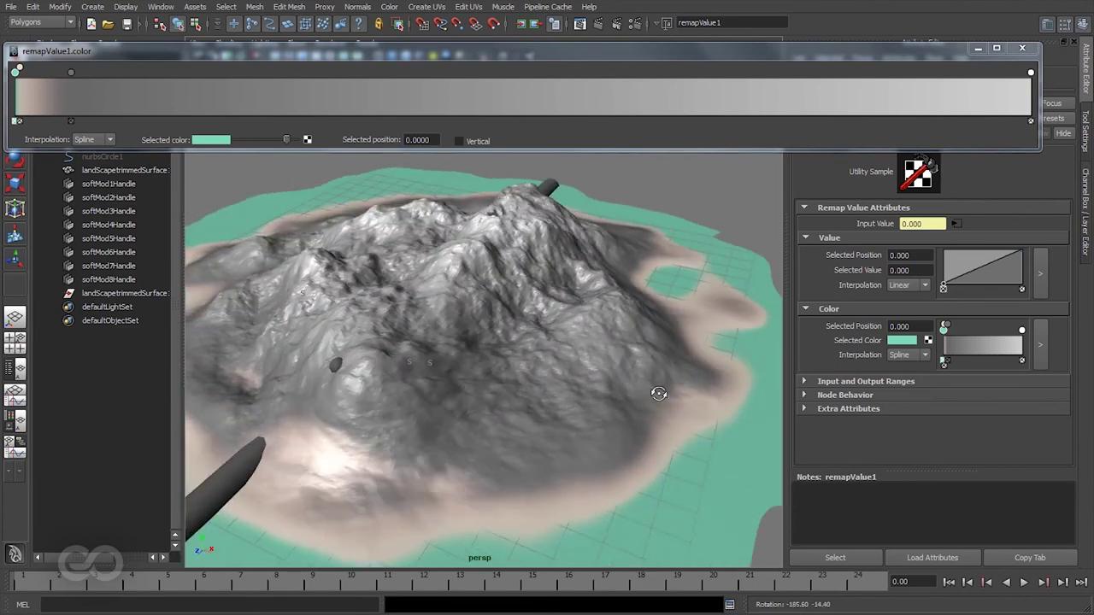
alt+drag(670, 393, 484, 382)
alt+drag(633, 421, 524, 443)
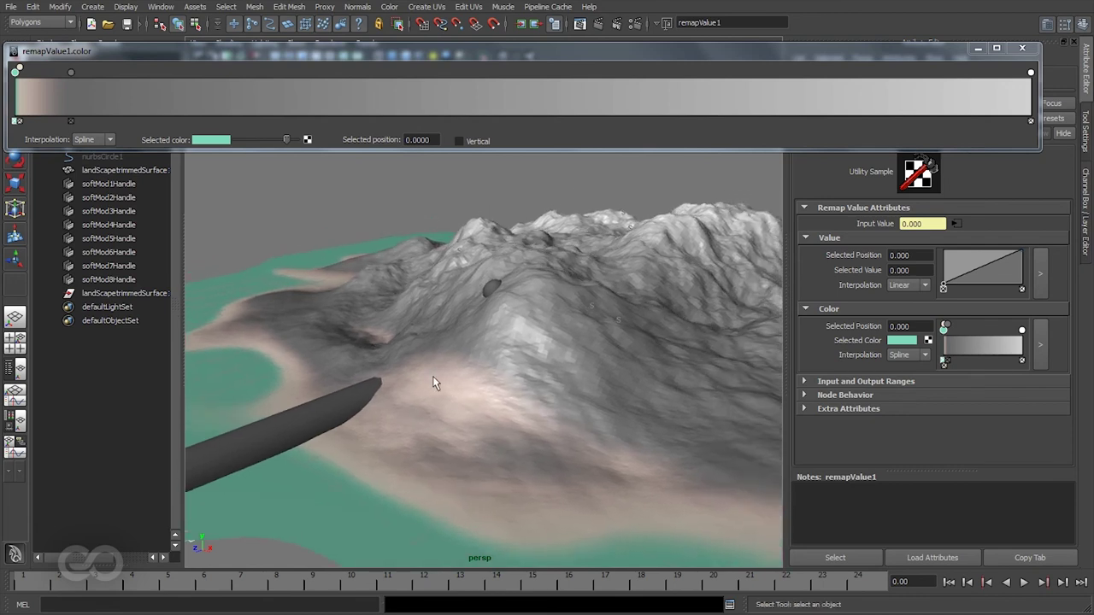
alt+drag(433, 383, 455, 341)
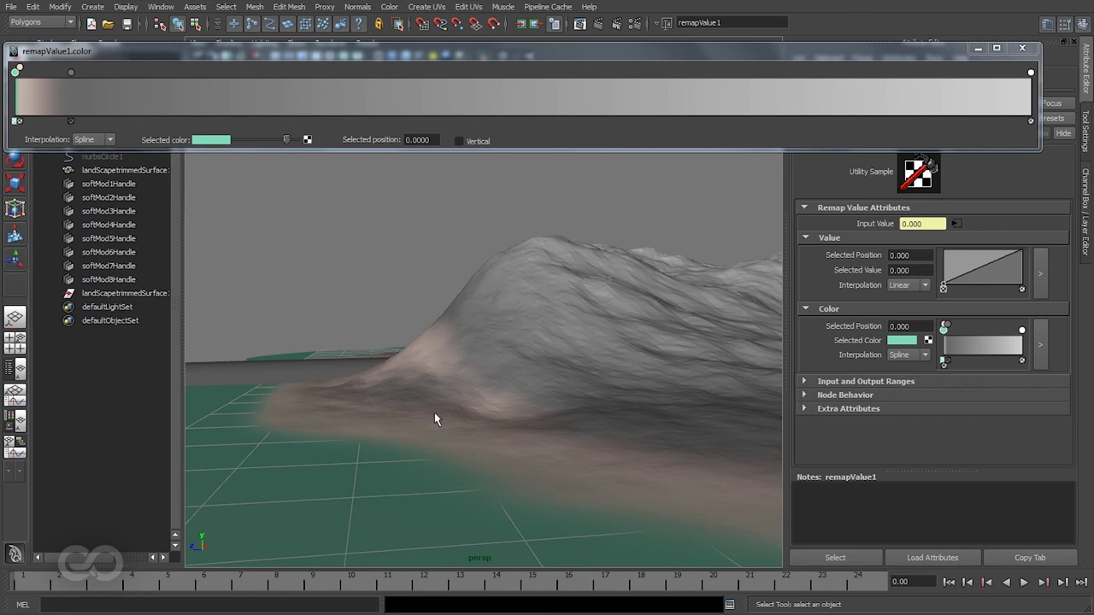
alt+drag(439, 371, 604, 379)
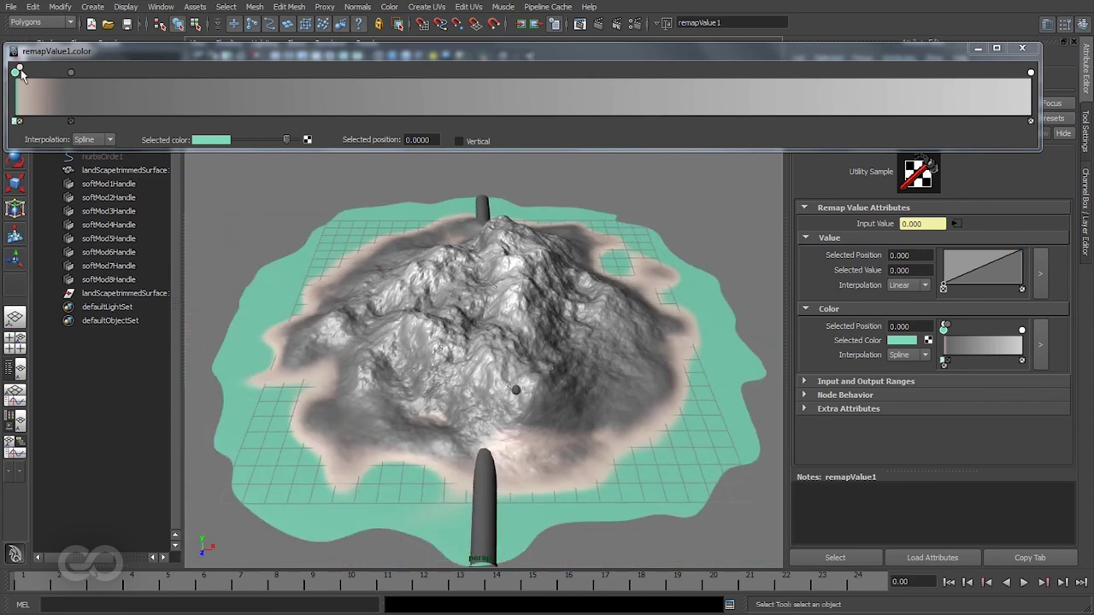
Add a sand-coloured stop near the ramp start and a dark grey stop past it
click(20, 73)
click(213, 142)
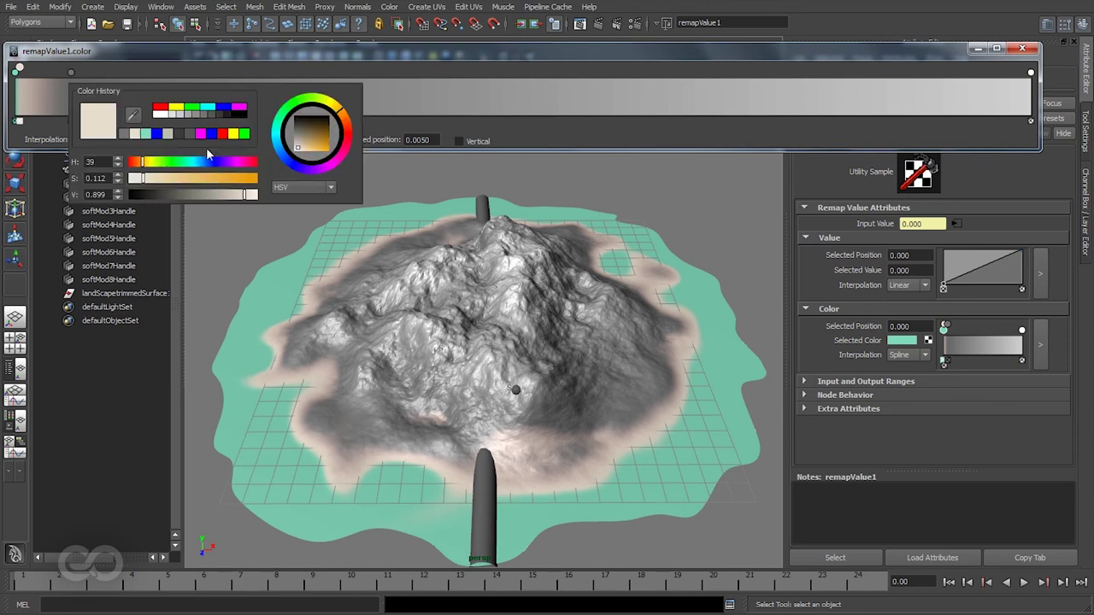
mouse_move(147, 162)
mouse_down()
mouse_move(150, 184)
mouse_move(159, 168)
mouse_move(147, 167)
mouse_up()
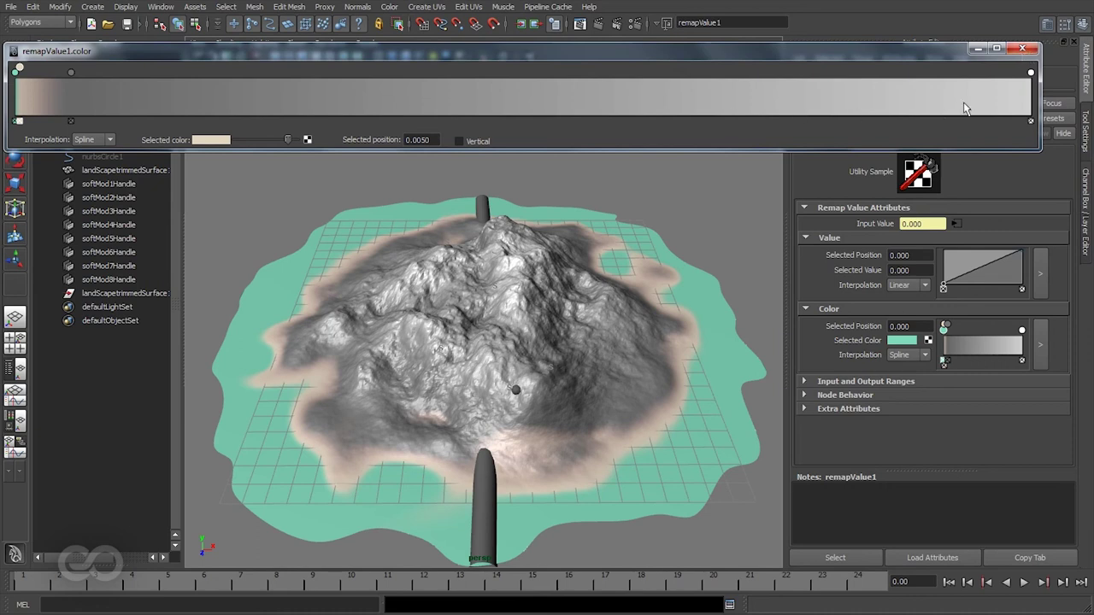
mouse_move(72, 77)
mouse_down()
mouse_move(93, 75)
mouse_move(83, 75)
mouse_up()
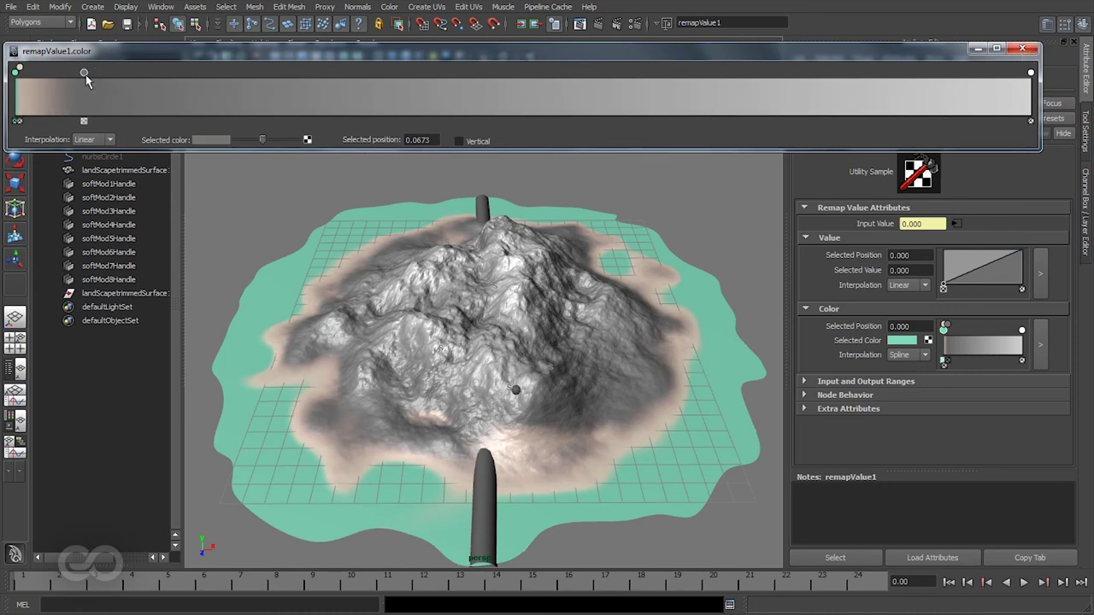
click(202, 140)
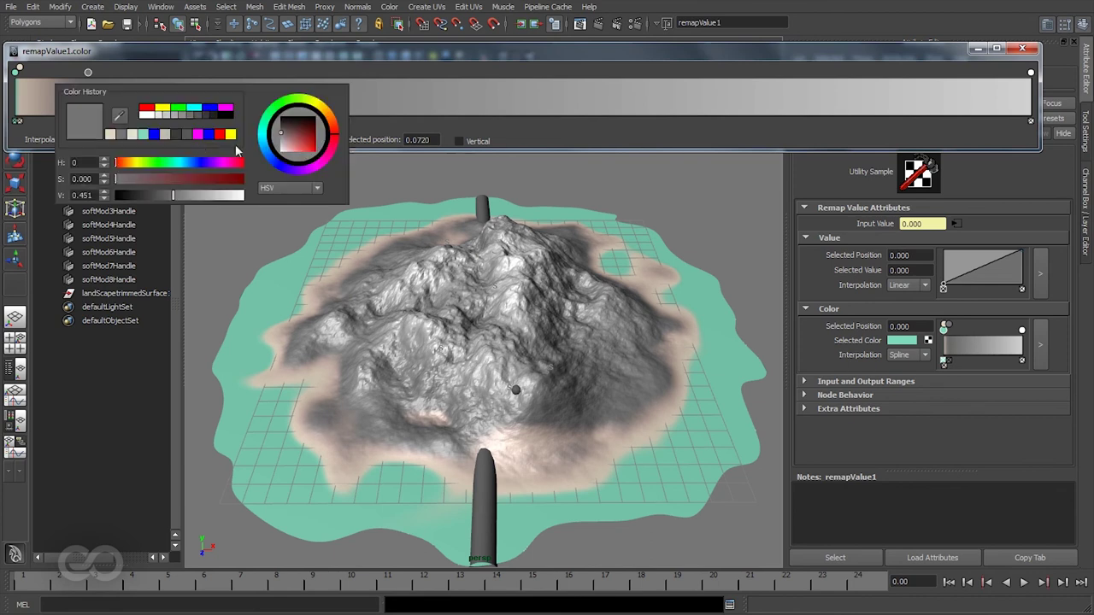
click(172, 136)
Change the end stop at 1.0000 from white to grey (V 0.451) and close the ramp window
click(1031, 73)
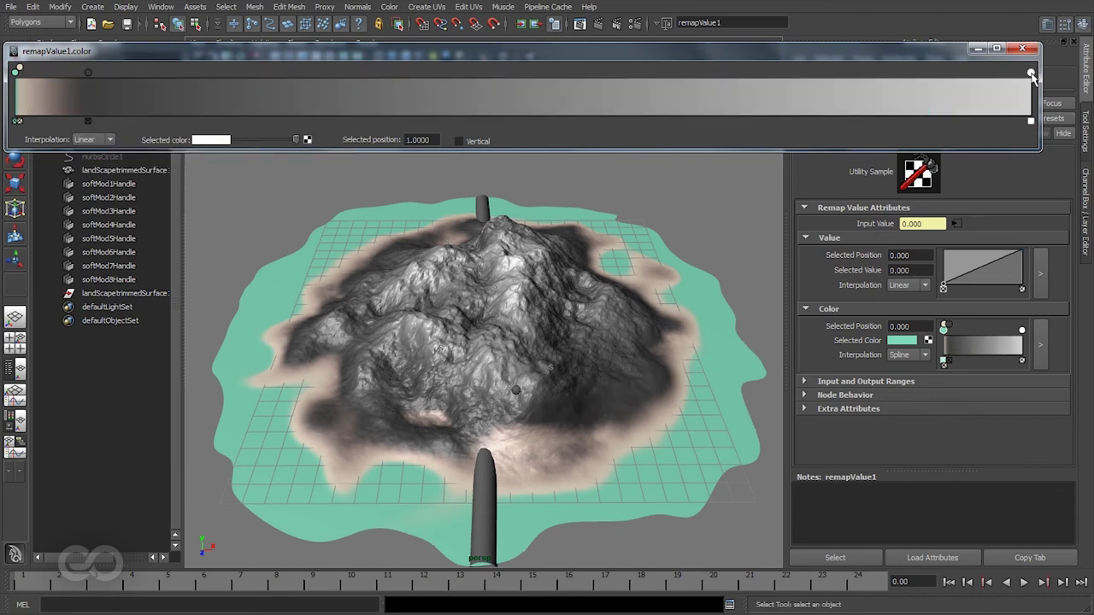
click(219, 140)
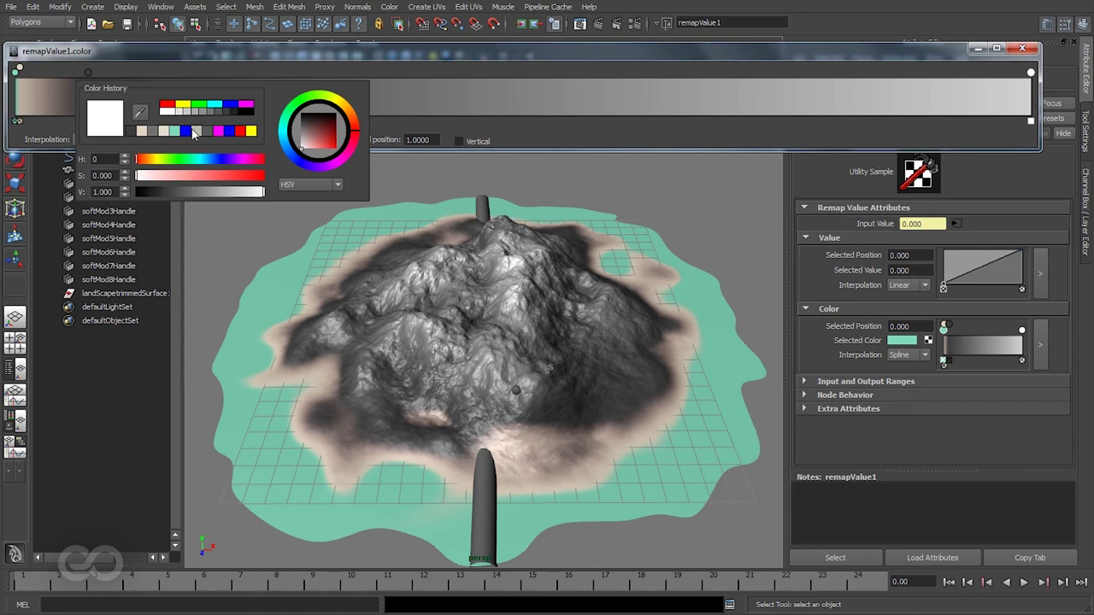
click(152, 131)
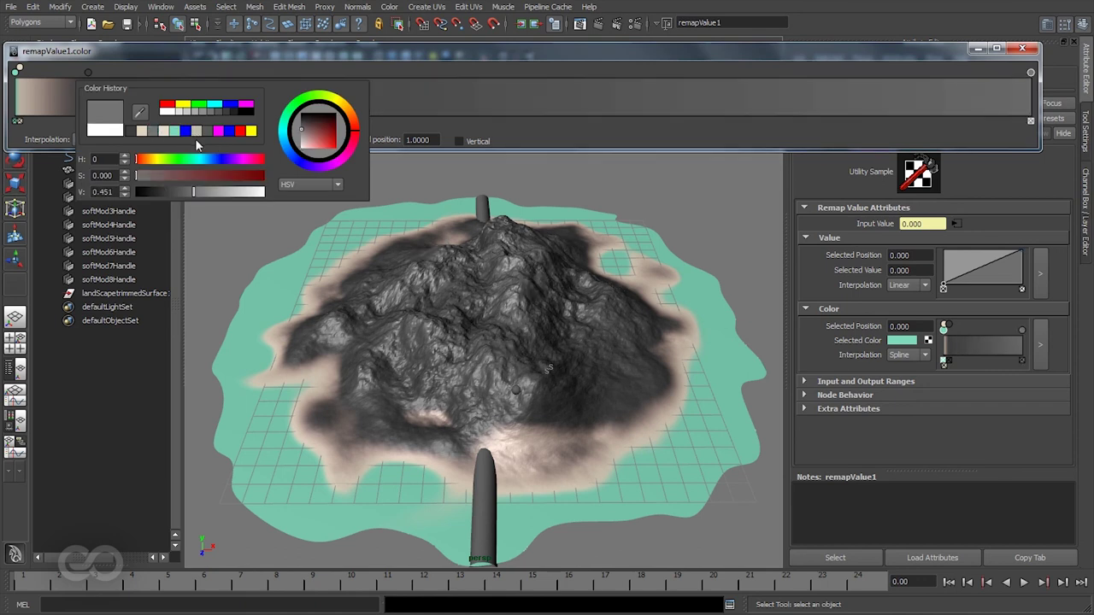
click(1022, 48)
click(667, 145)
scroll(421, 342, down, 5)
Orbit the viewport to a near top-down view of the island
alt+drag(422, 342, 435, 367)
scroll(541, 476, up, 4)
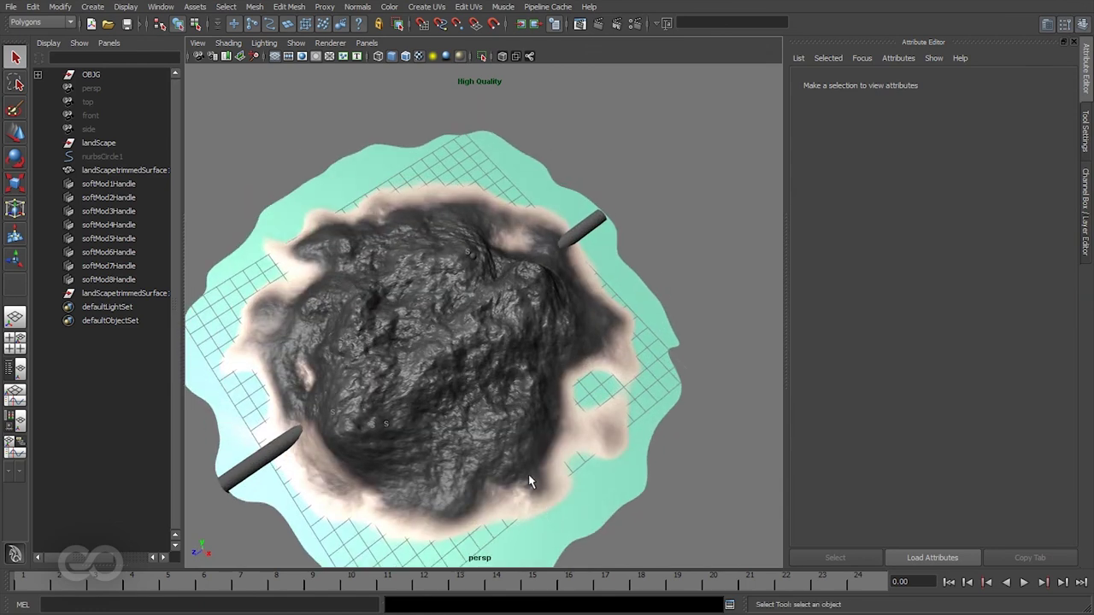
alt+drag(489, 454, 586, 380)
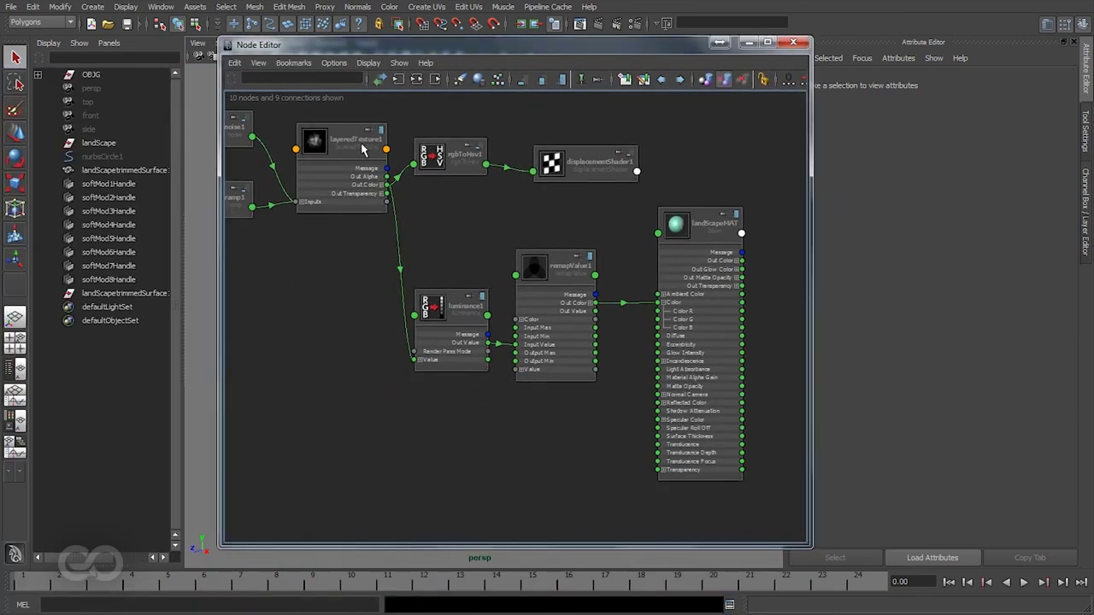
Frame all ten nodes from luminance1 through remapValue1 to landScapeMAT in the Node Editor
click(363, 150)
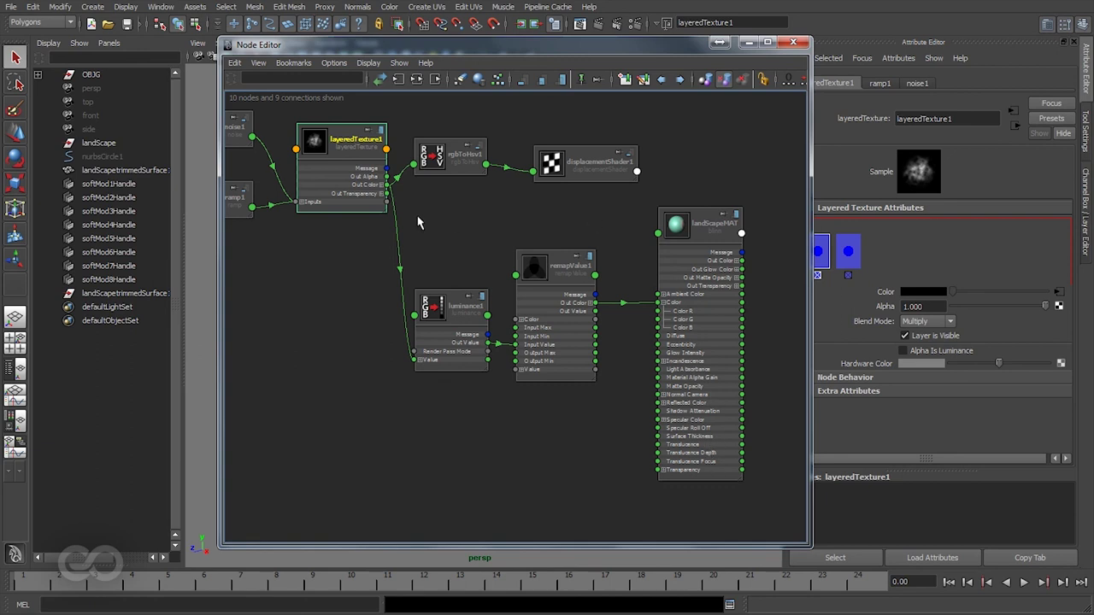
drag(416, 217, 626, 495)
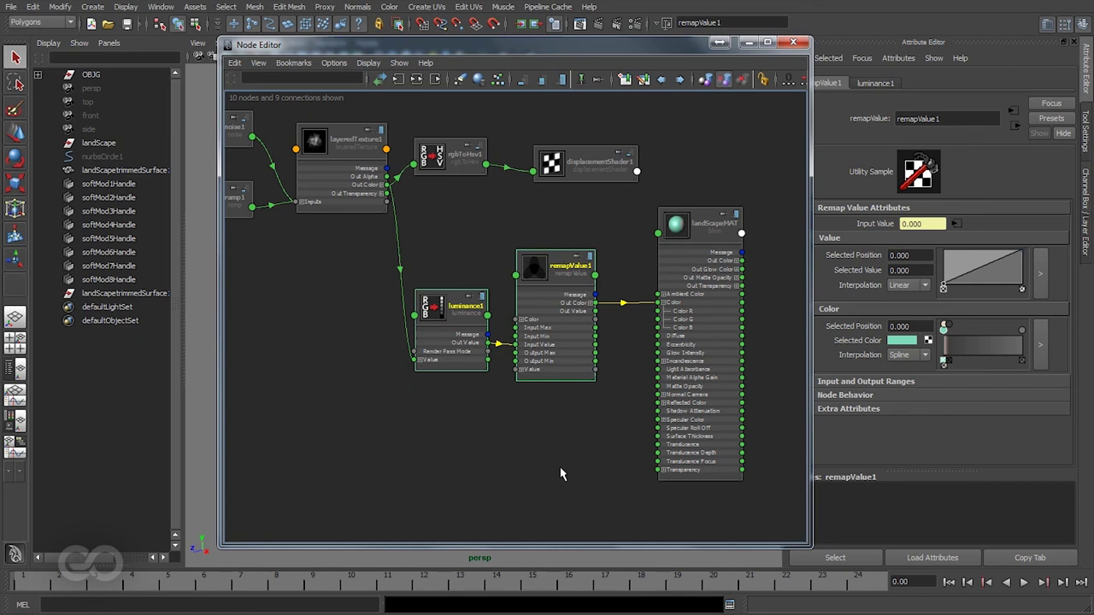
key(a)
drag(244, 154, 807, 505)
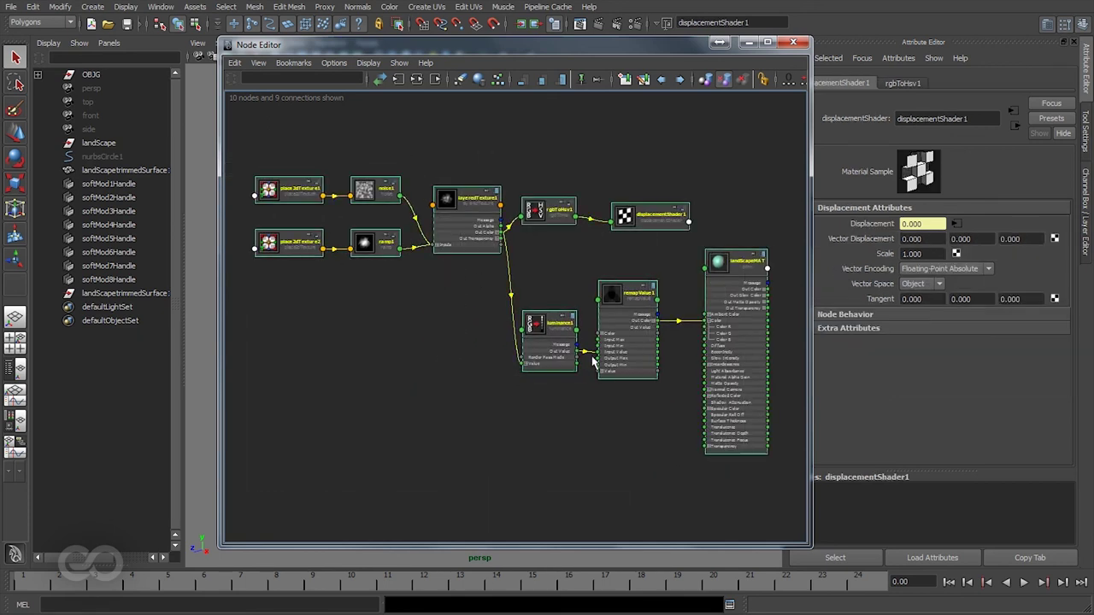
click(474, 443)
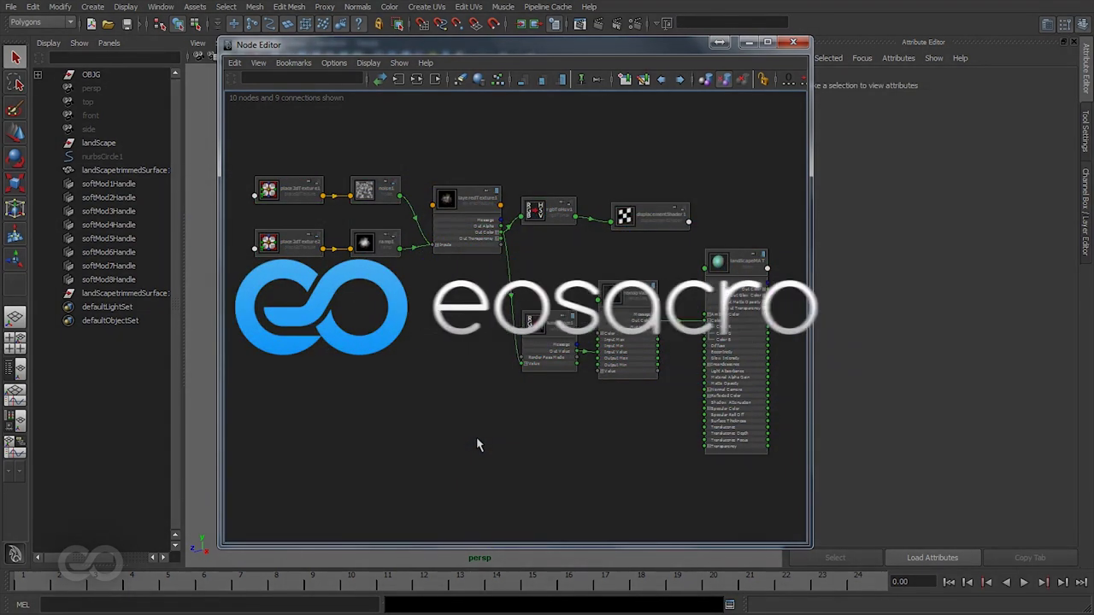